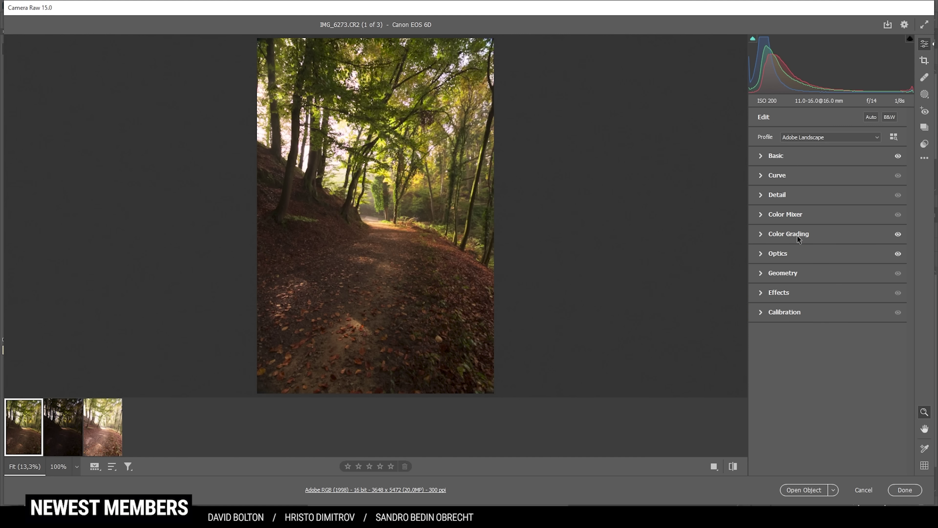
Adjust the sharpening of IMG_6273 with the minimum radius, maximum detail and a higher masking value
left_click(773, 196)
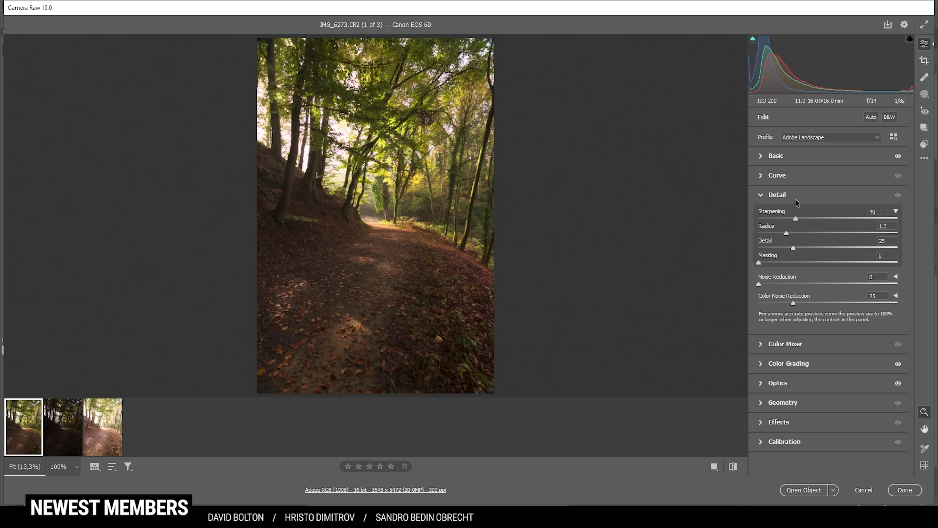
left_click_drag(787, 234, 745, 233)
left_click_drag(796, 249, 923, 257)
left_click_drag(765, 263, 856, 265)
left_click(764, 196)
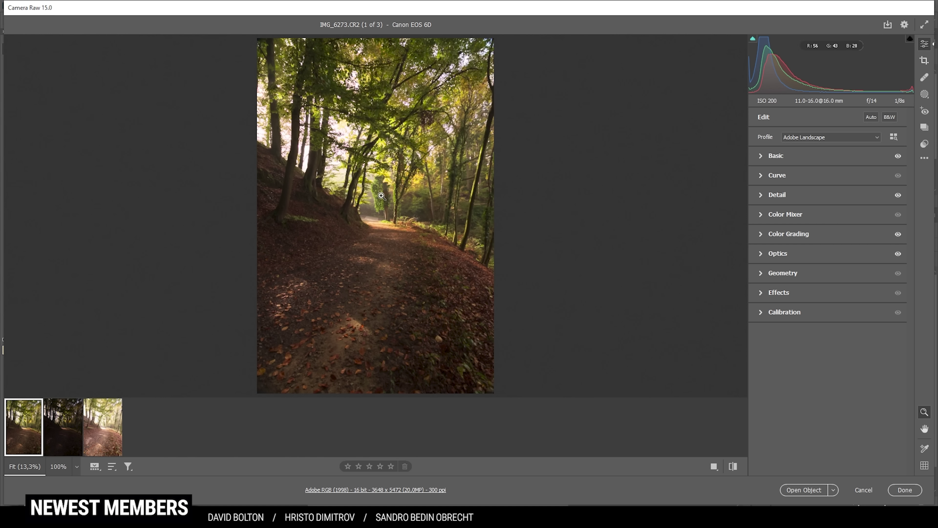
Select all three exposures and synchronize every edit setting from IMG_6273 across them
mouse_move(20, 449)
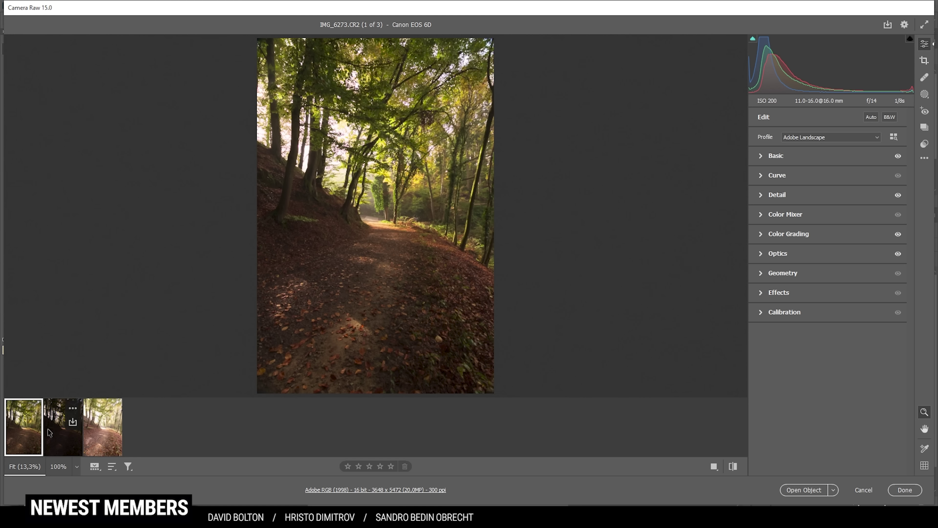
key("shift")
left_click(101, 450, "shift")
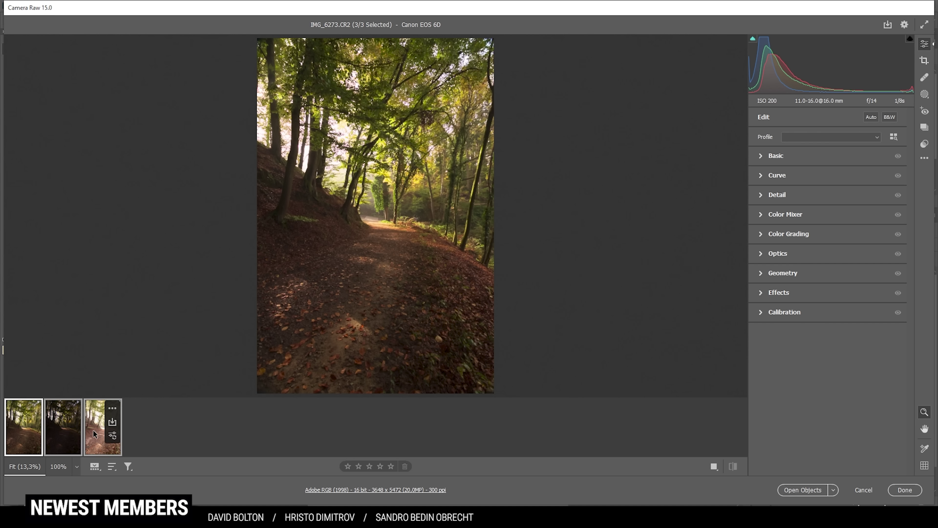
right_click(101, 450)
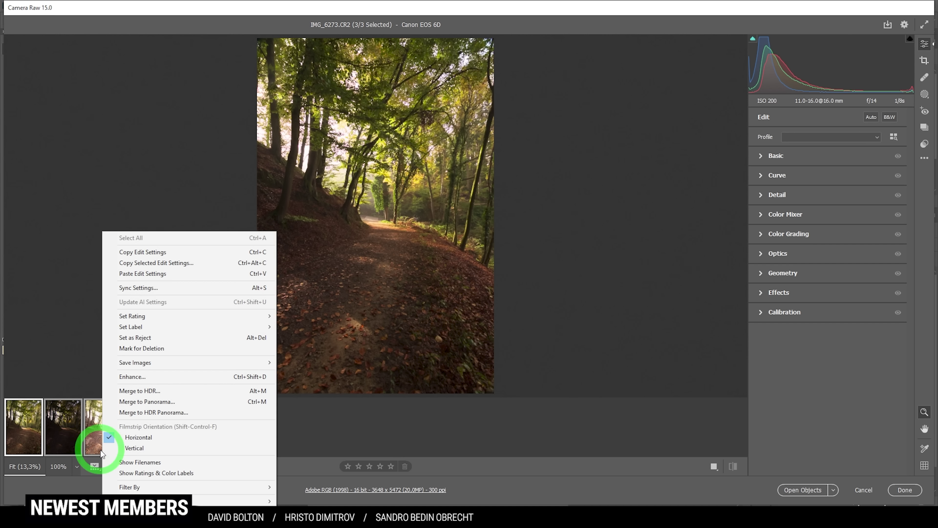
left_click(197, 291)
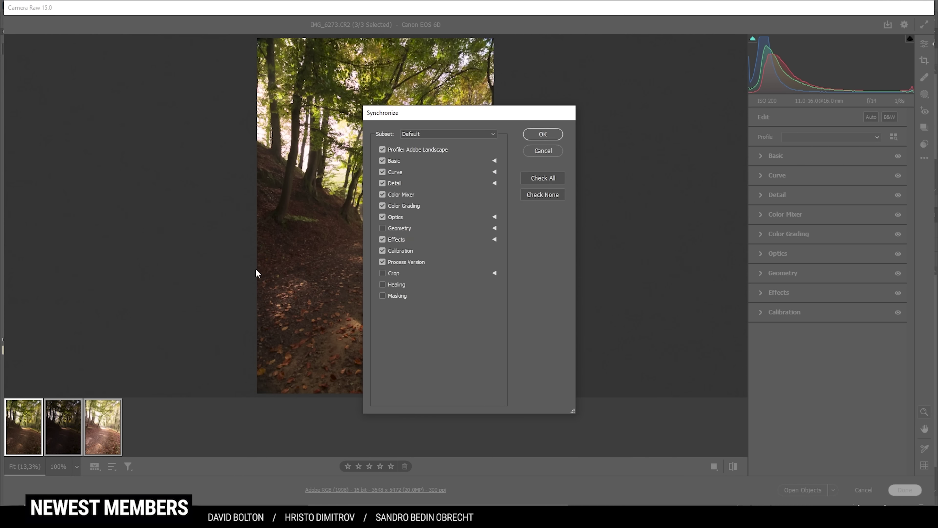
left_click(533, 184)
left_click(541, 135)
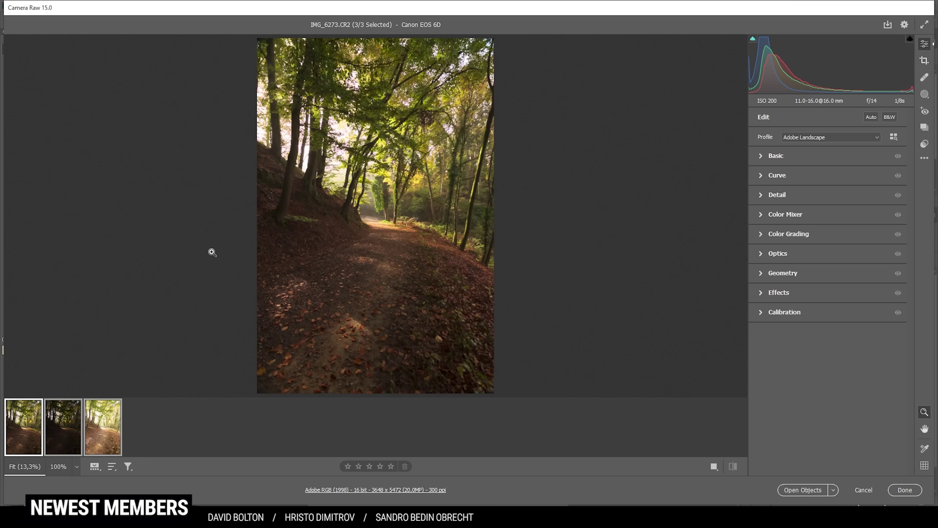
Open the three exposures in Photoshop as objects and compare IMG_6273, IMG_6274 and IMG_6275
mouse_move(110, 418)
left_click(805, 490)
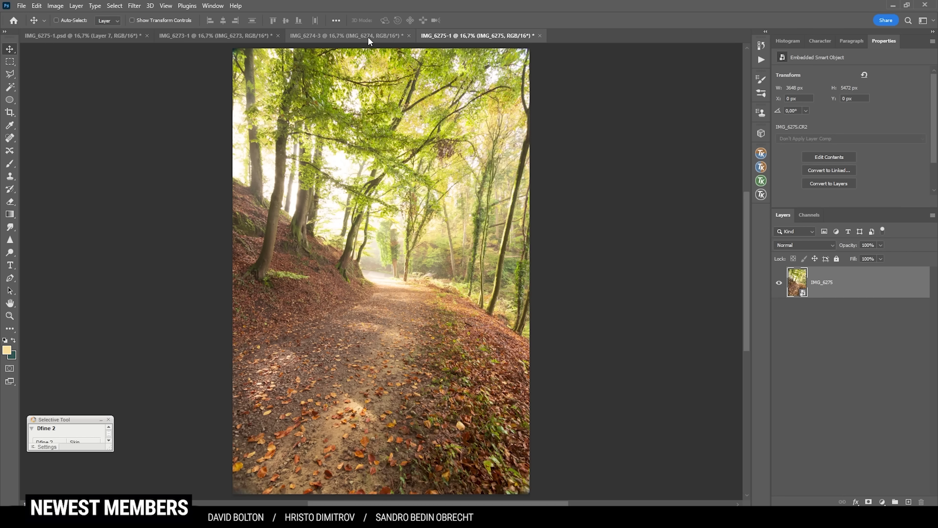
left_click(372, 35)
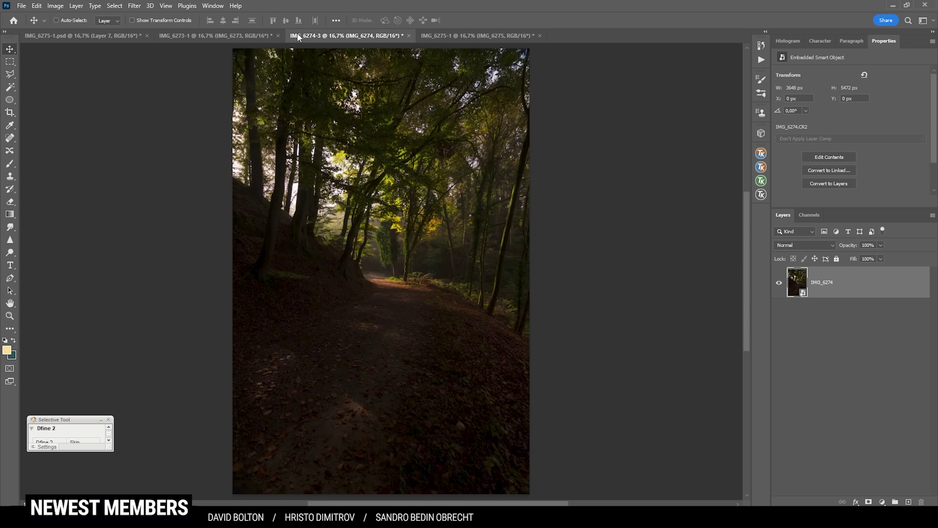
left_click(246, 34)
left_click(316, 37)
left_click(430, 35)
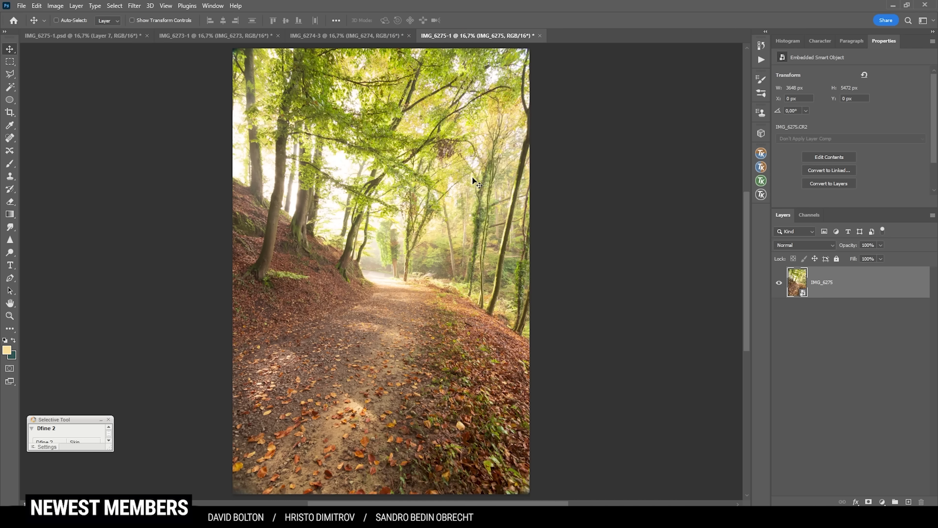
left_click(380, 36)
left_click(471, 37)
Copy the whole IMG_6273 image into the IMG_6275 document as a new layer and compare it on and off
left_click(244, 36)
key("ctrl+a")
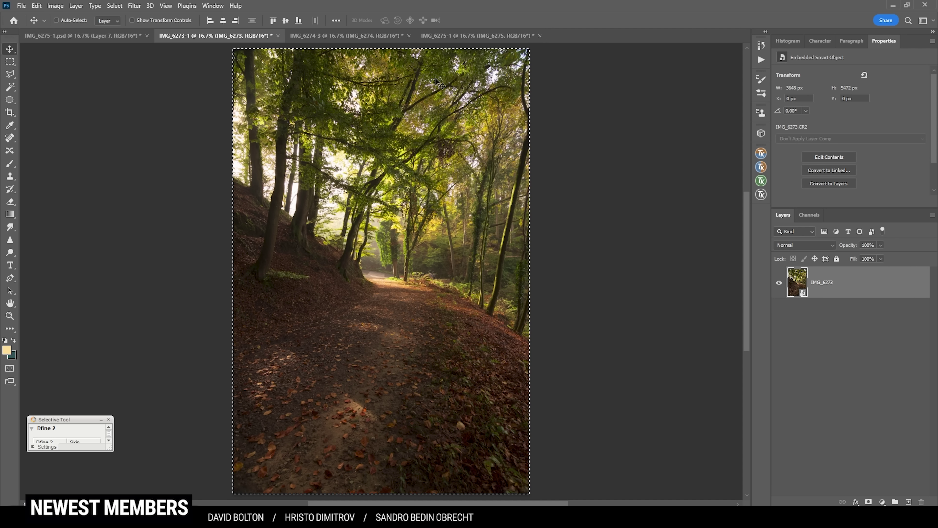
key("ctrl+c")
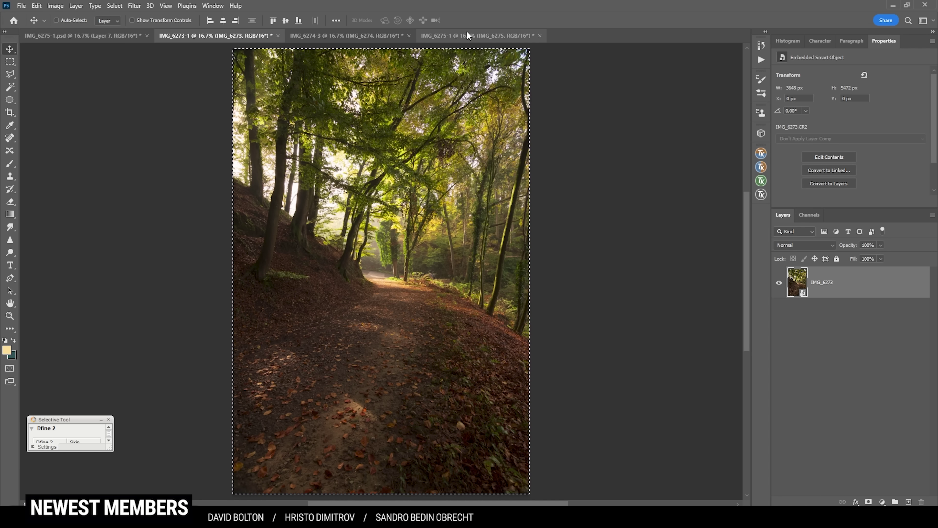
left_click(467, 35)
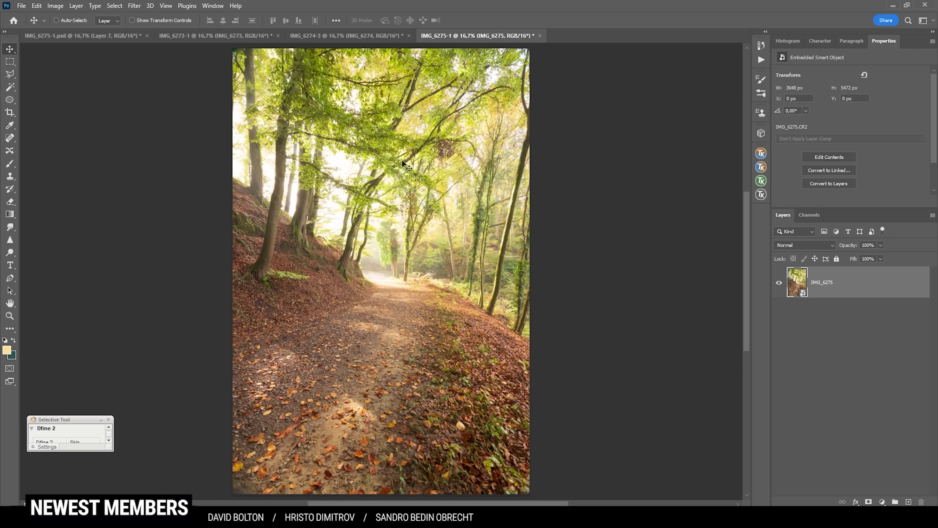
key("ctrl+v")
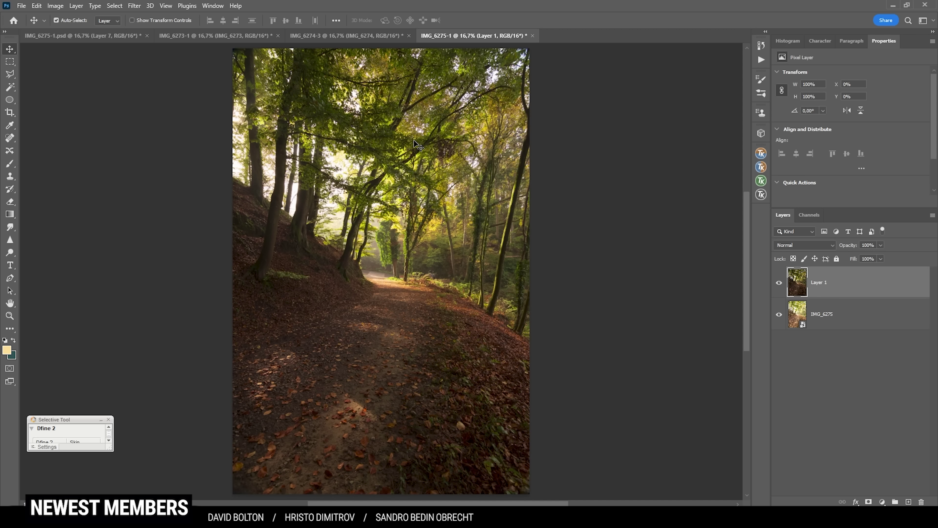
left_click(779, 284)
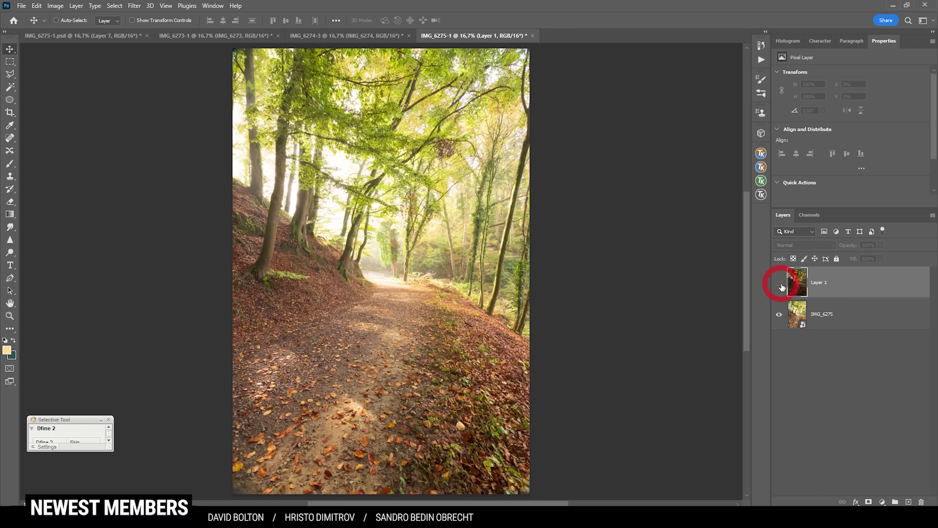
left_click(780, 285)
left_click(780, 285)
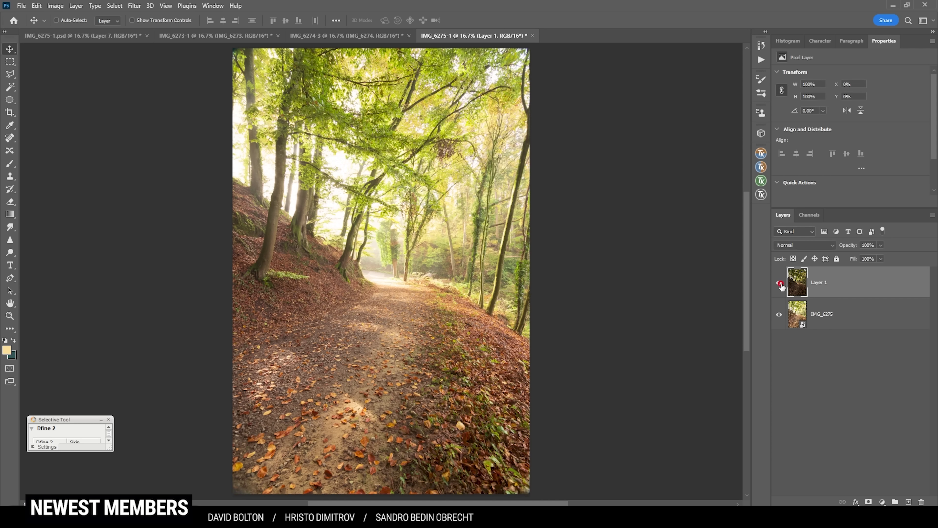
left_click(780, 285)
Copy the dark IMG_6274 exposure into the IMG_6275 document as the top layer, then hide both pasted layers
left_click(355, 36)
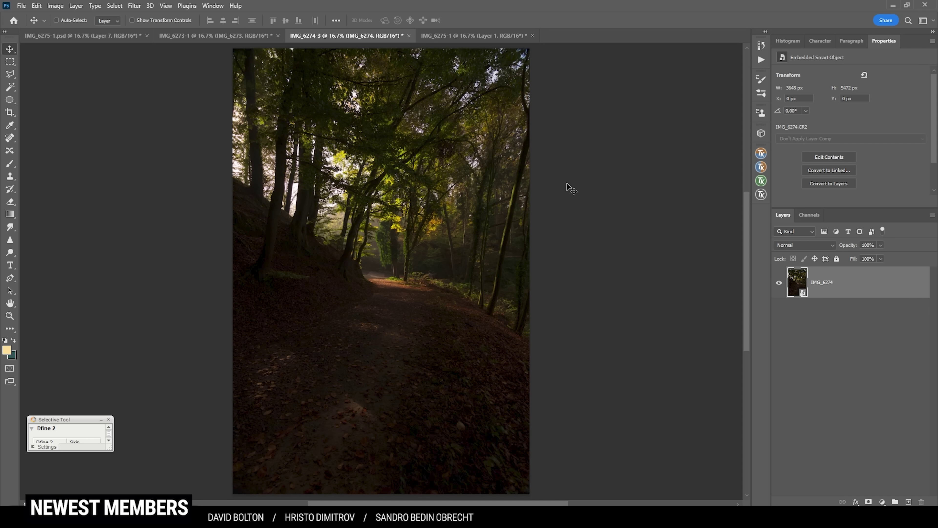
key("ctrl+a")
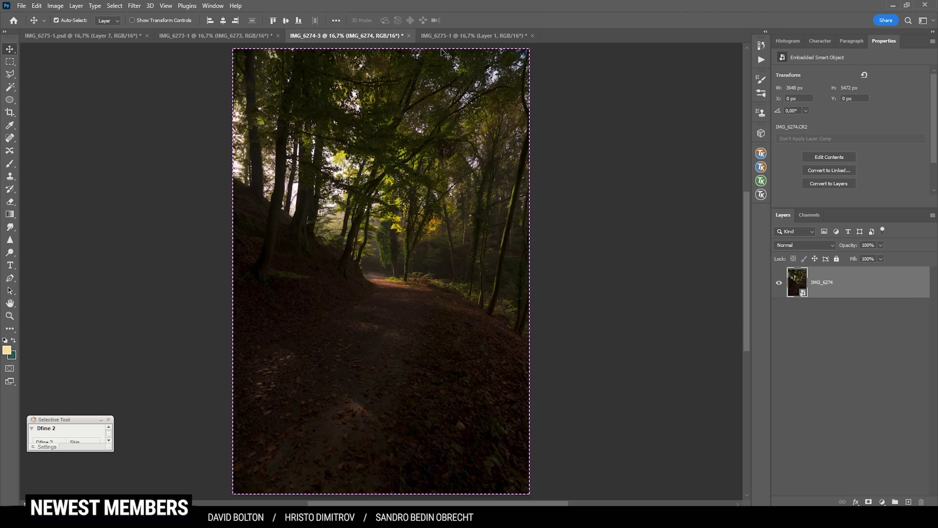
left_click(446, 35)
key("ctrl+v")
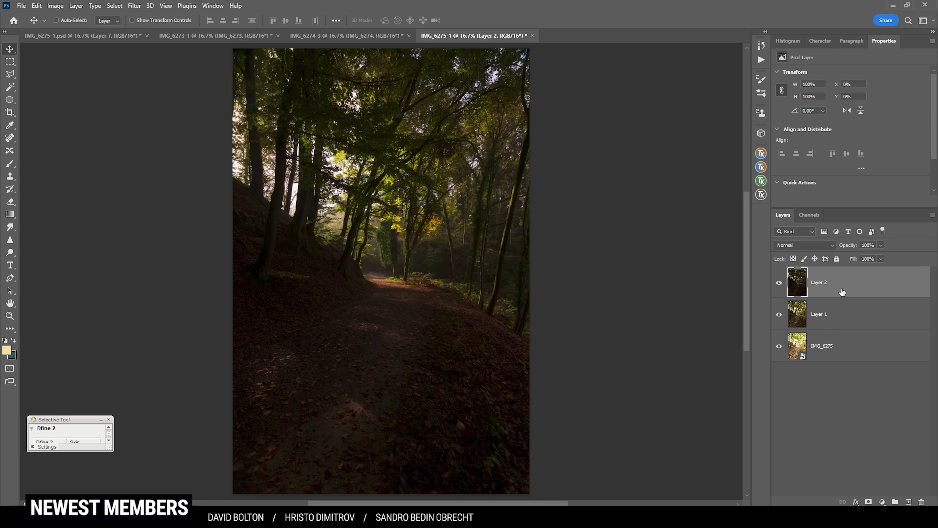
left_click(778, 284)
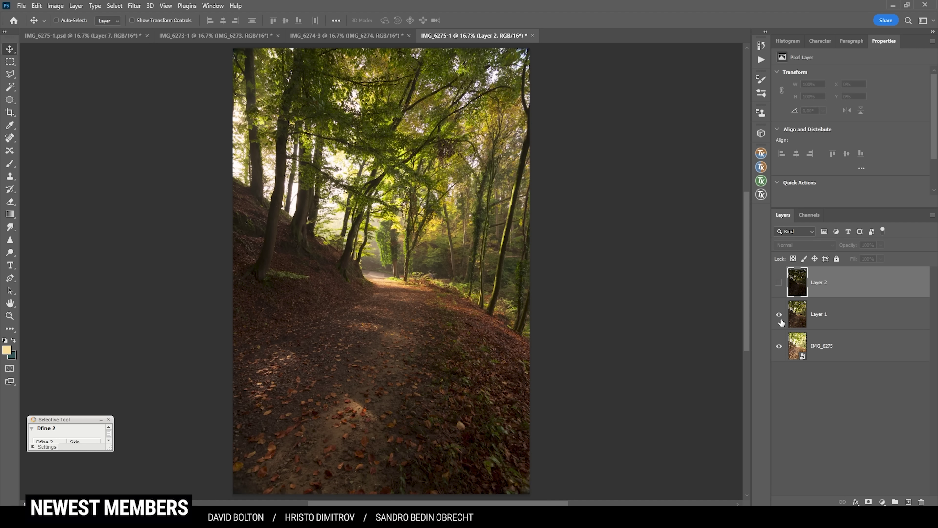
left_click(778, 315)
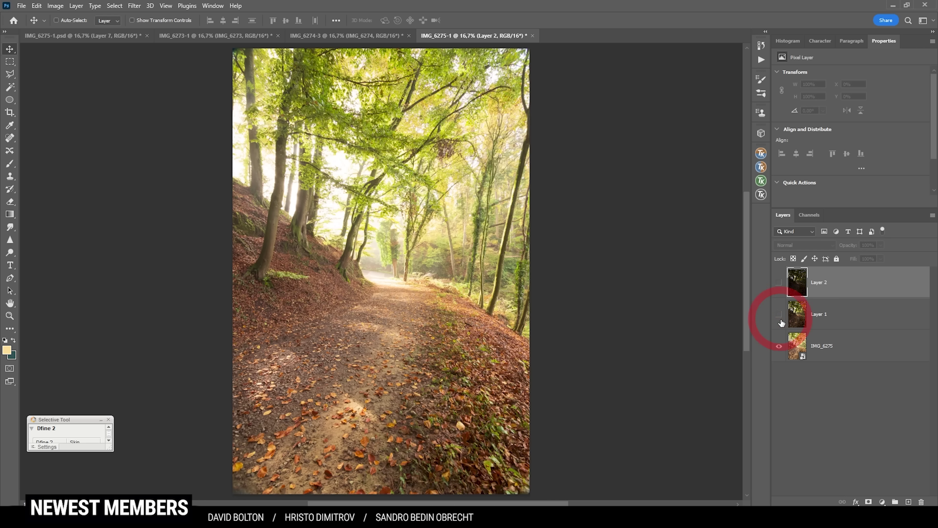
Add a layer mask to Layer 1 and use Apply Image on it with the merged RGB channel, Multiply blending and 100% opacity
left_click(800, 322)
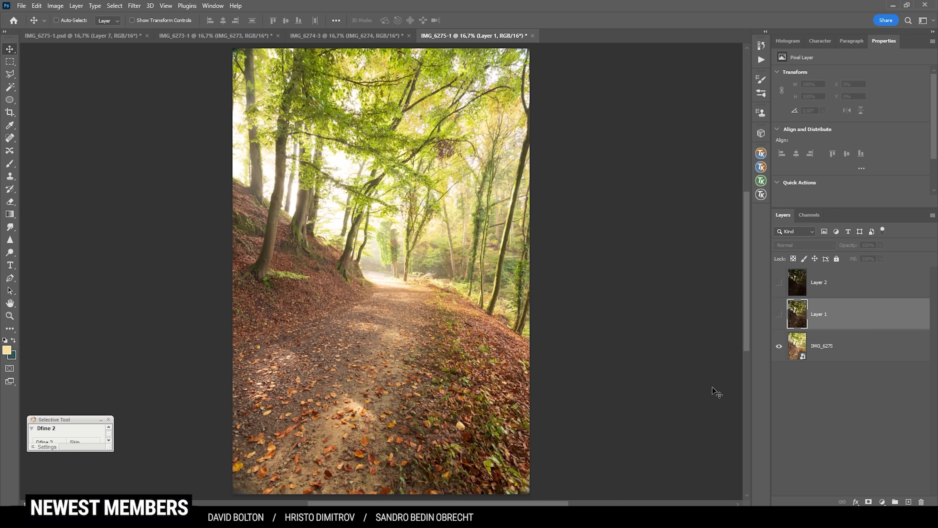
left_click(805, 345)
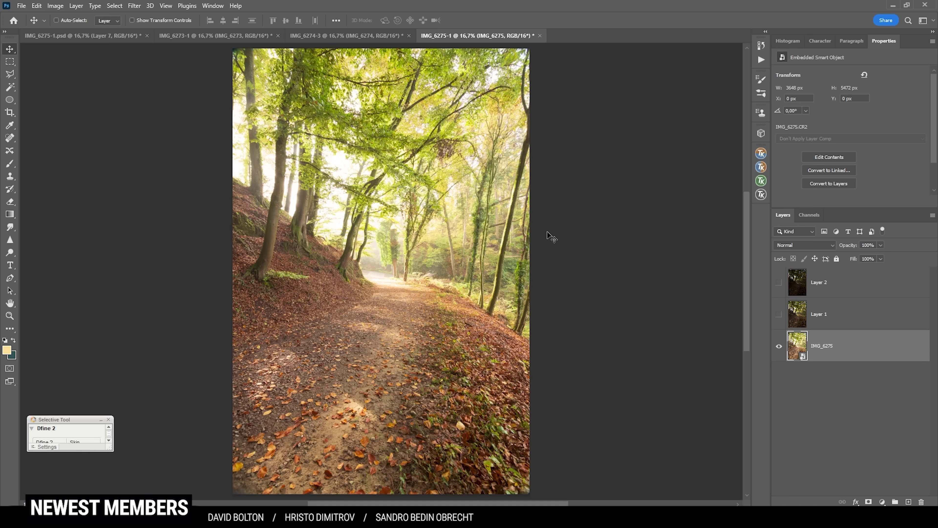
left_click(813, 322)
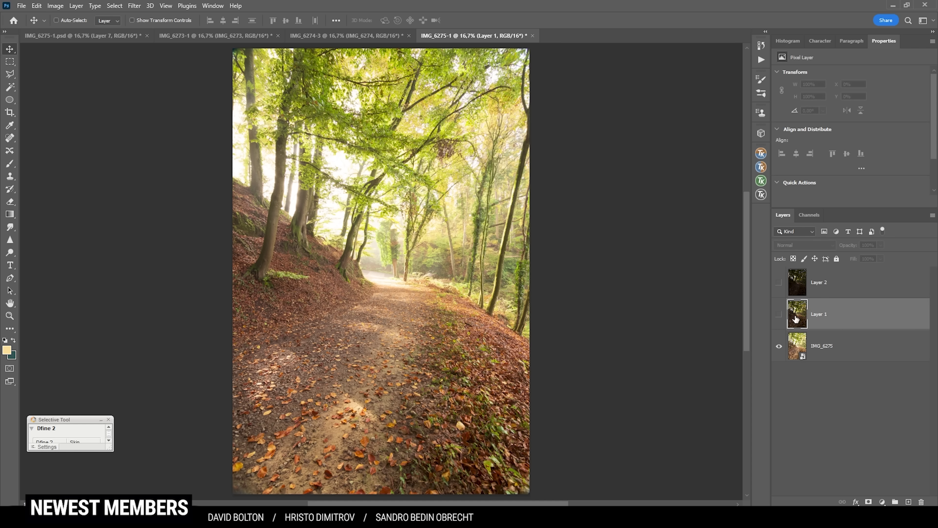
left_click(870, 503)
left_click(831, 318)
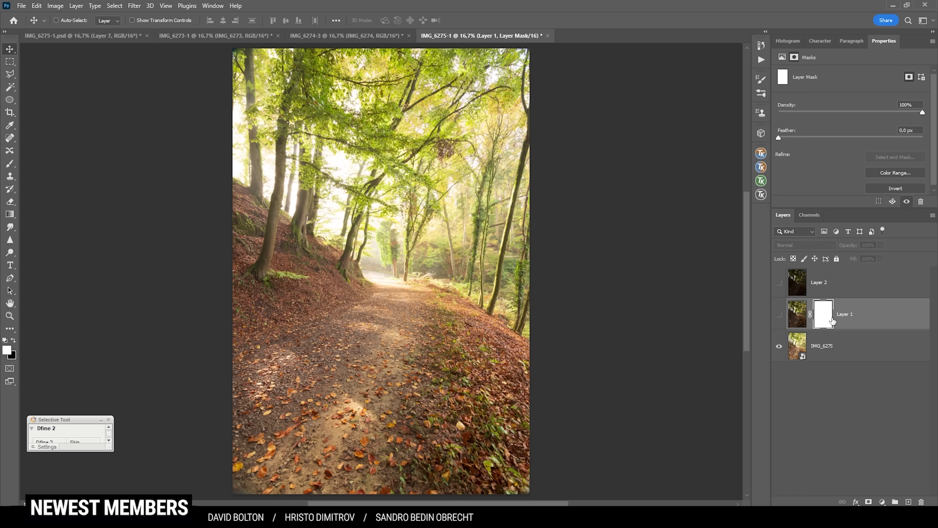
left_click(56, 6)
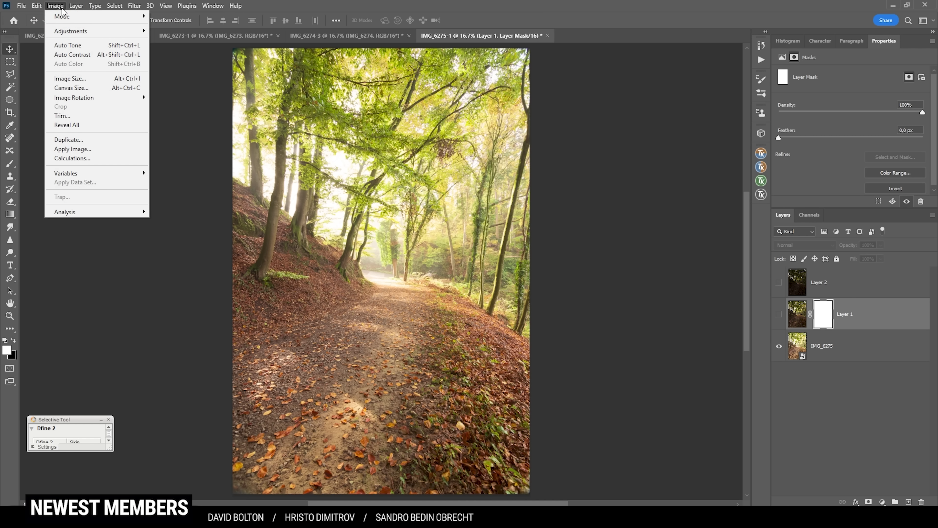
left_click(99, 149)
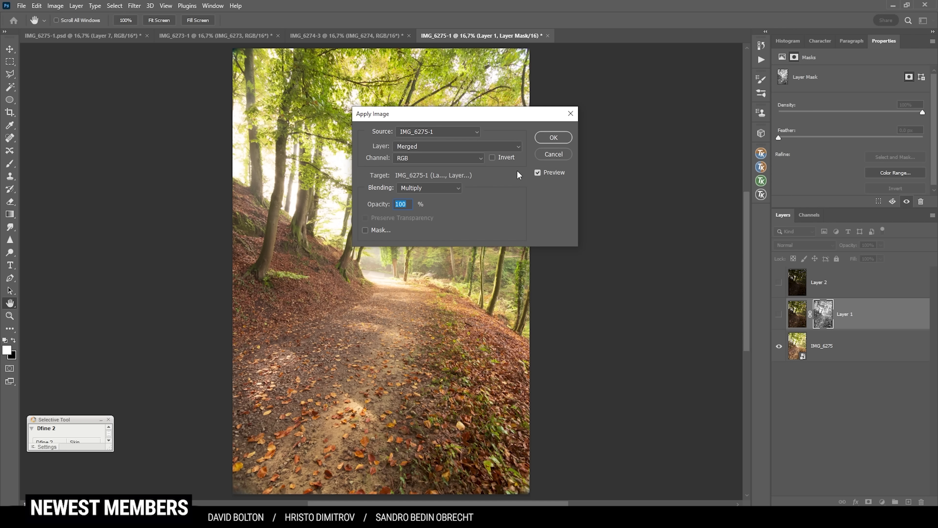
left_click(567, 138)
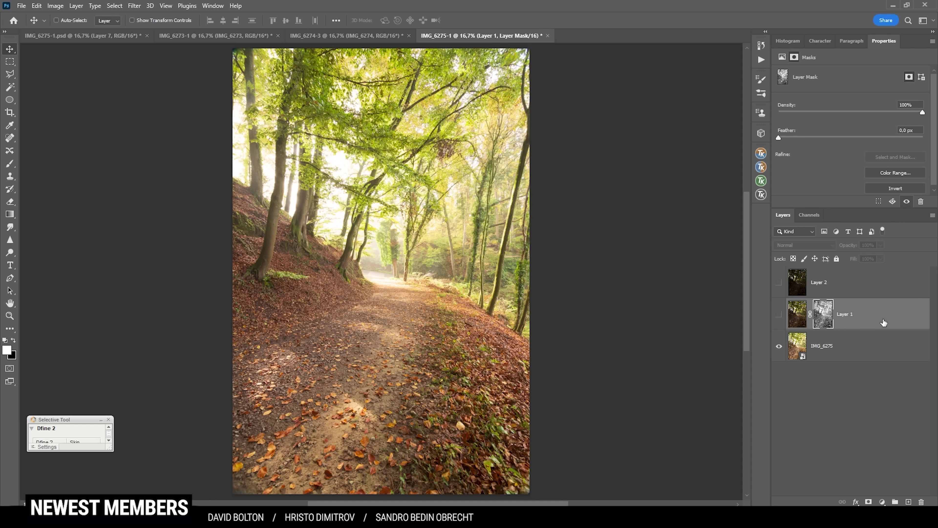
Show Layer 1 and compare the masked blend with the layer on and off
left_click(779, 315)
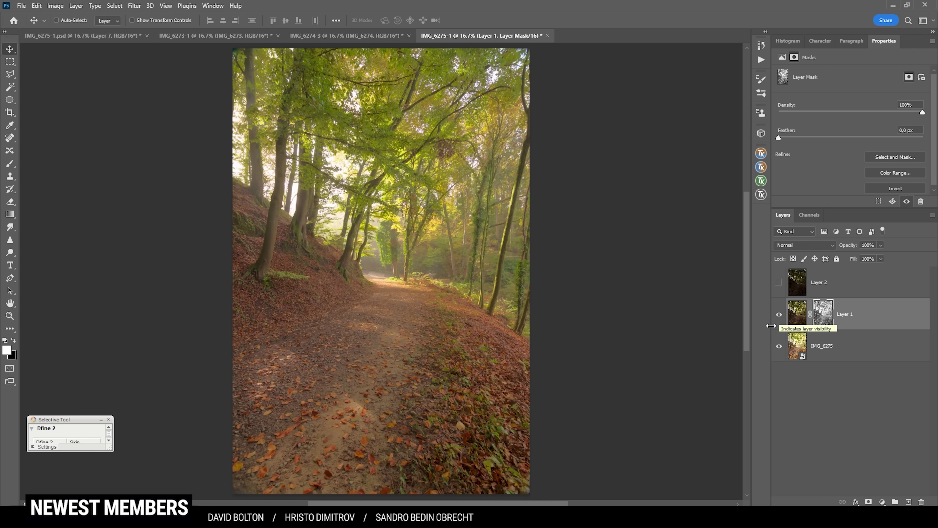
left_click(779, 315)
left_click(779, 315)
left_click(779, 316)
left_click(779, 316)
left_click(780, 316)
left_click(779, 316)
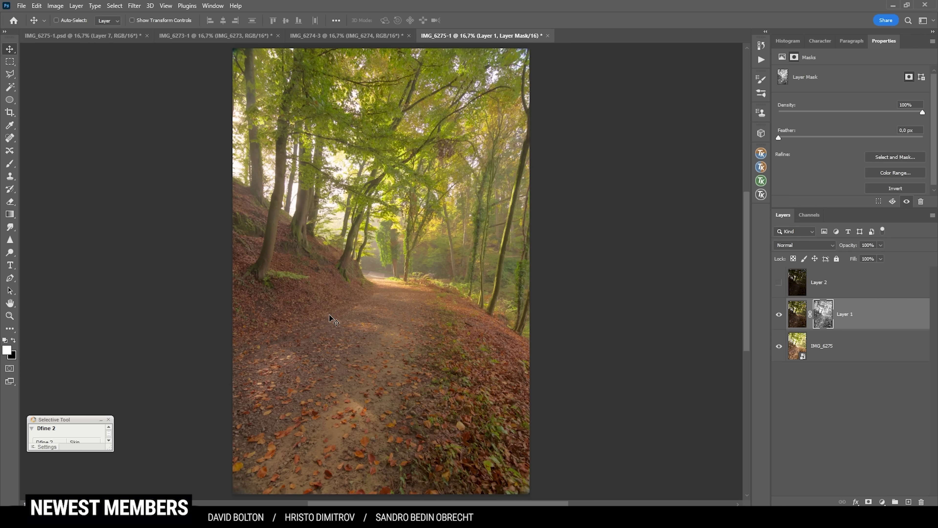
Paint black on Layer 1's mask with a large brush at 39% opacity over the path and leaf-covered ground
key("b")
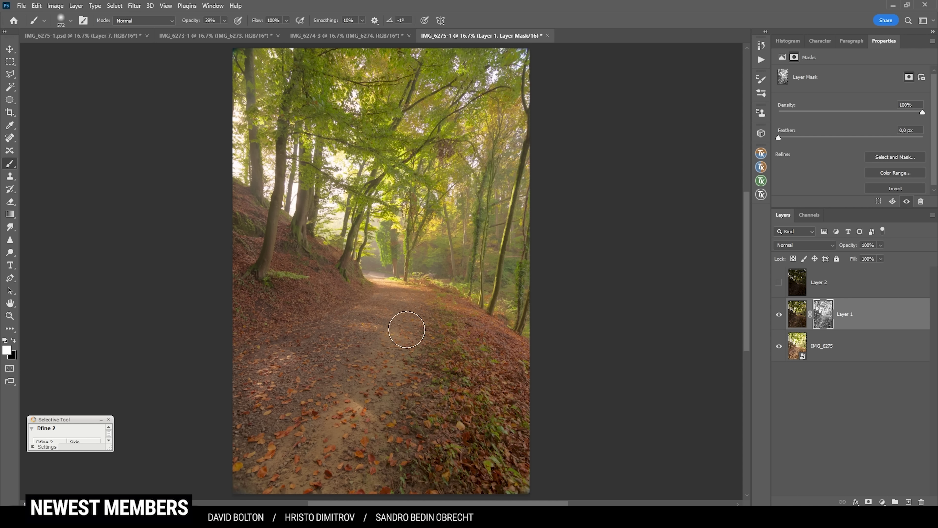
left_click(13, 340)
key("bracketright")
key("bracketright")
key("bracketright")
key("bracketright")
key("bracketright")
mouse_move(288, 375)
left_mouse_down()
mouse_move(283, 368)
mouse_move(288, 401)
left_mouse_up()
right_click(284, 380, "alt")
mouse_move(314, 435)
left_mouse_down()
mouse_move(256, 458)
mouse_move(372, 454)
left_mouse_up()
left_click_drag(362, 412, 394, 359)
left_click_drag(416, 435, 424, 433)
left_click_drag(228, 316, 388, 294)
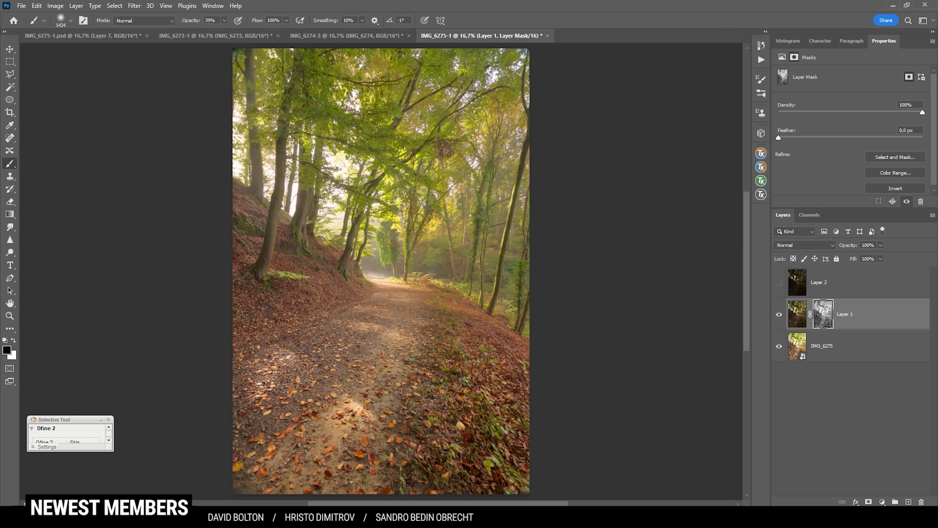
left_click_drag(437, 372, 458, 458)
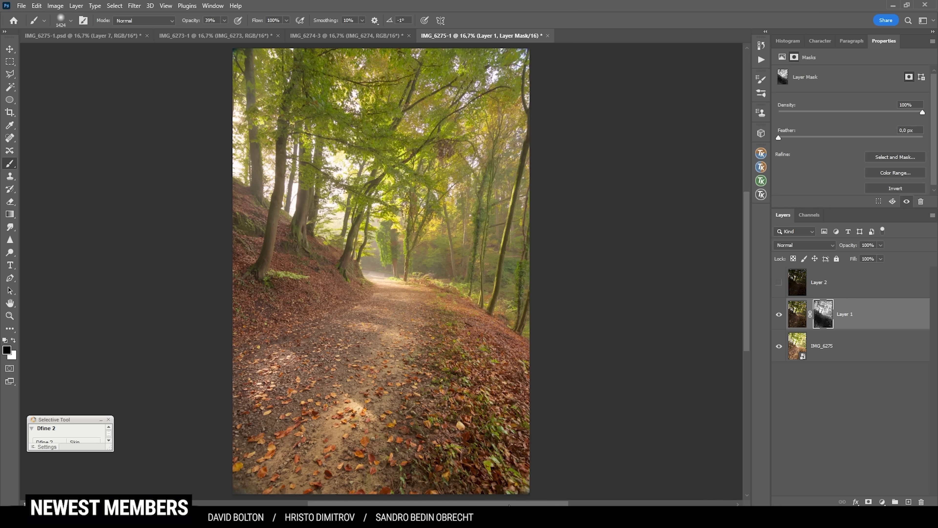
left_click(348, 401)
left_click(371, 377)
Add a layer mask to Layer 2 and use Apply Image on it with the merged RGB channel, Multiply blending and 100% opacity
left_click(800, 288)
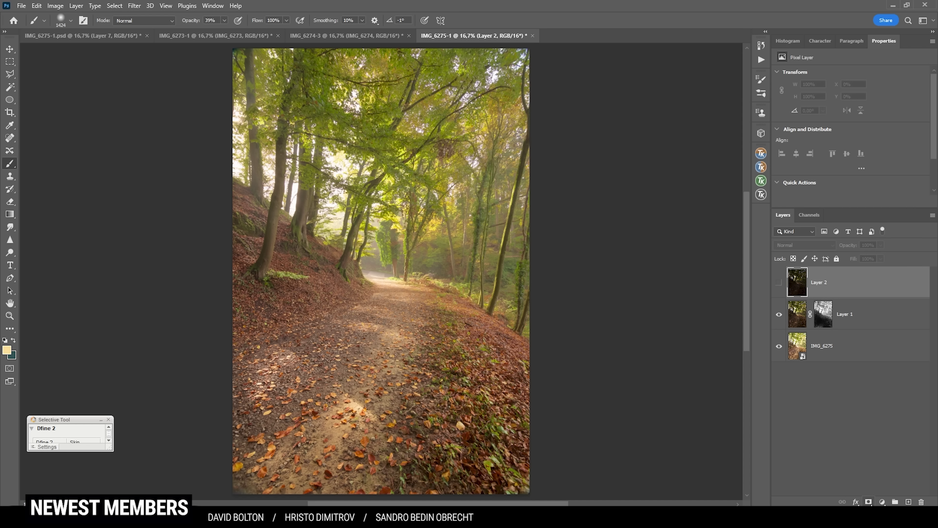
left_click(869, 501)
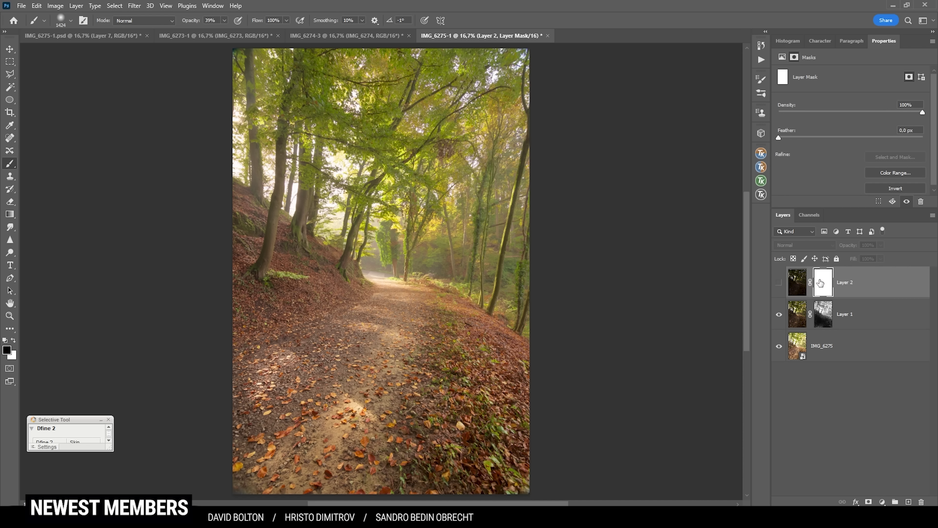
left_click(55, 5)
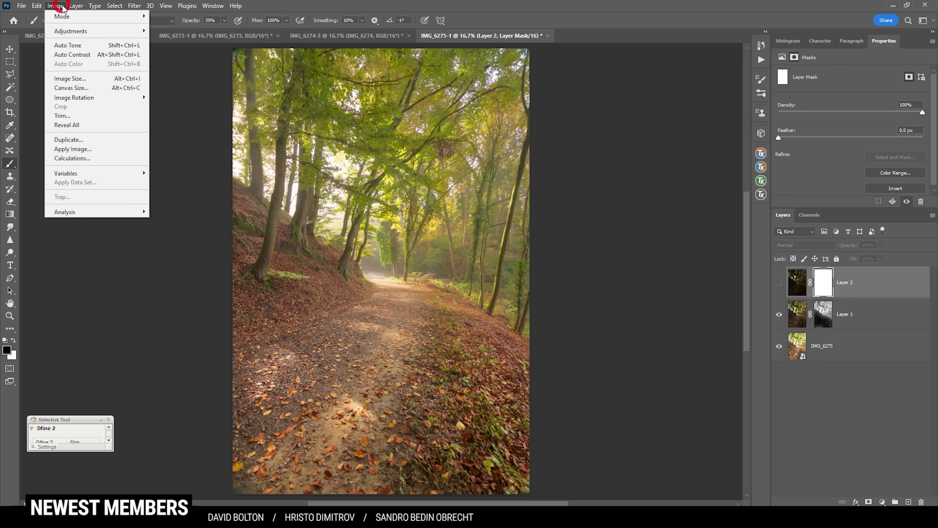
left_click(73, 149)
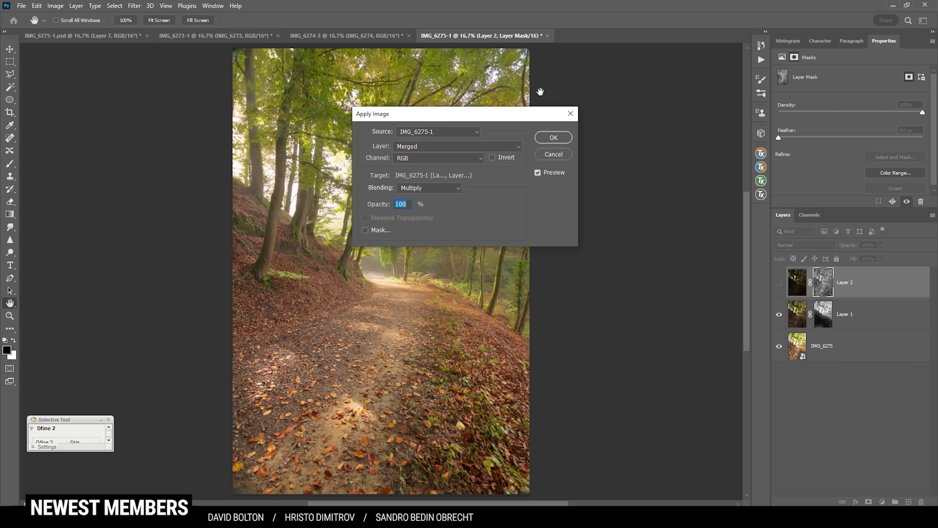
left_click(561, 138)
Show Layer 2 and paint black on its mask with a large brush at 39% opacity over the path, leafy banks and central trees
key("b")
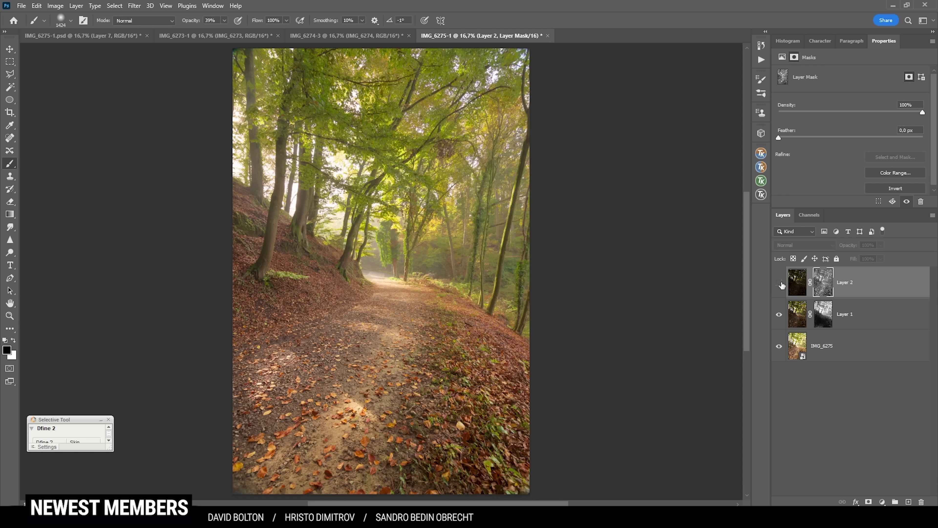
left_click(778, 283)
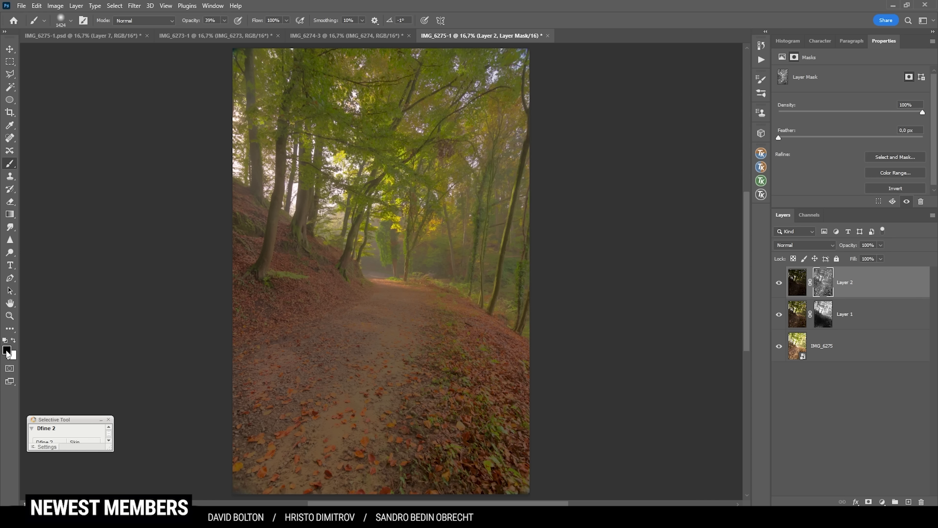
left_click_drag(317, 405, 340, 411)
left_click(314, 434)
left_click(306, 436)
left_click(305, 434)
left_click(339, 435)
left_click(317, 408)
left_click(478, 416)
left_click(377, 363)
left_click(321, 341)
left_click(234, 283)
left_click_drag(302, 346, 237, 322)
left_click(381, 320)
left_click(393, 269)
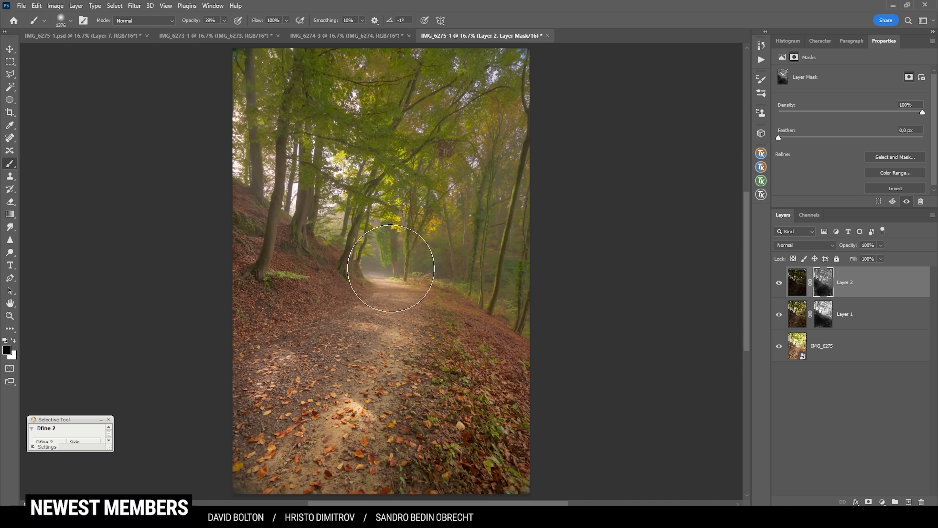
left_click(449, 292)
left_click_drag(485, 397, 576, 396)
left_click(410, 184)
left_click(433, 89)
left_click_drag(323, 258, 232, 256)
left_click(279, 282)
left_click(329, 315)
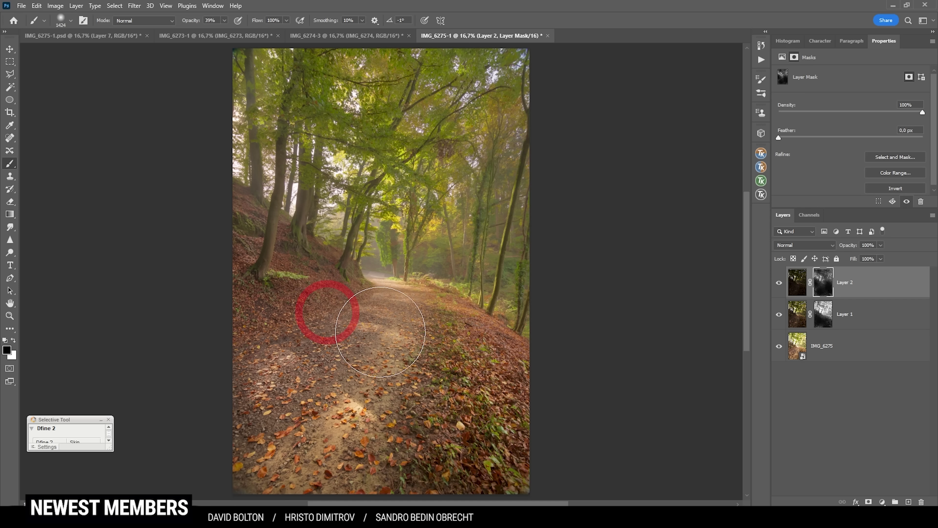
left_click(379, 271)
Switch to white, lower the brush opacity to 15% and paint on Layer 2's mask over the bank beneath the large leaning tree
key("x")
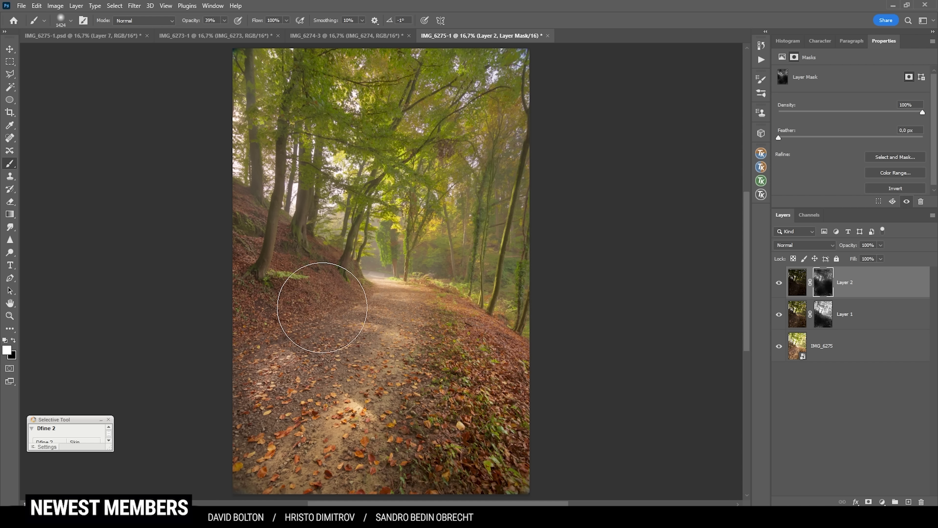
left_click_drag(384, 331, 353, 331)
left_click(224, 20)
left_click_drag(213, 30, 214, 30)
left_click(326, 2)
left_click_drag(277, 307, 296, 297)
mouse_move(231, 224)
left_mouse_down()
mouse_move(273, 250)
mouse_move(240, 278)
left_mouse_up()
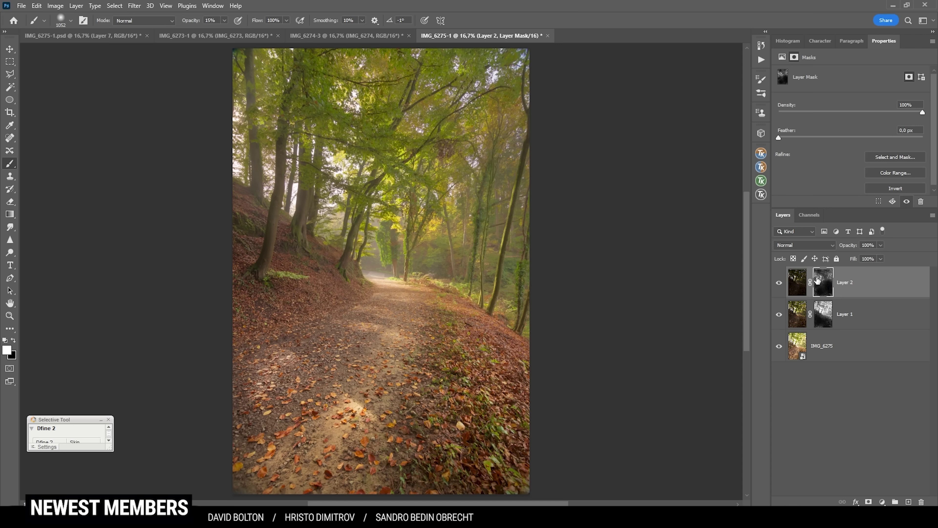
Paint more white at 15% opacity on Layer 2's mask over the path, opposite bank and trees, then compare with the layer off and on
left_click(823, 287)
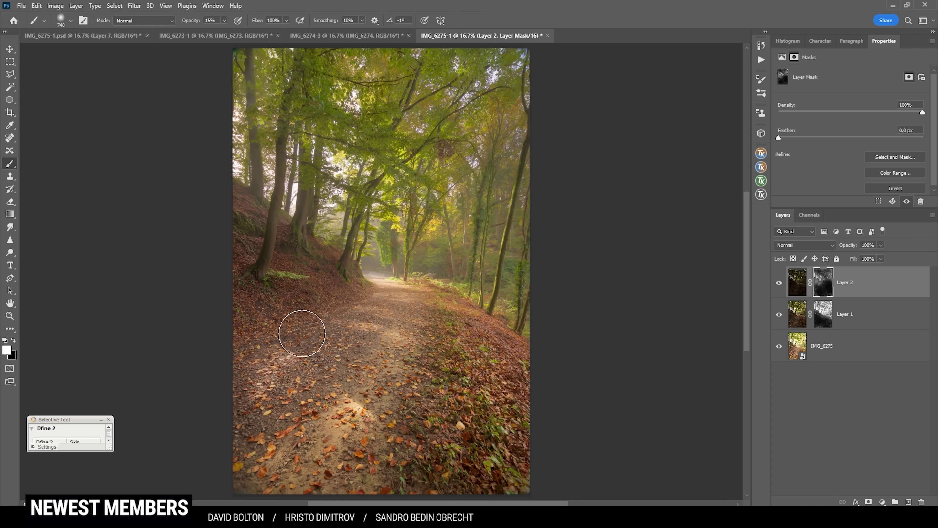
left_click_drag(302, 333, 379, 392)
mouse_move(363, 355)
left_mouse_down()
mouse_move(422, 375)
mouse_move(436, 422)
left_mouse_up()
left_click_drag(408, 336, 432, 335)
left_click_drag(480, 350, 519, 393)
left_click_drag(430, 305, 466, 305)
mouse_move(496, 77)
left_mouse_down()
mouse_move(473, 113)
mouse_move(446, 92)
left_mouse_up()
left_click_drag(465, 357, 433, 356)
left_click_drag(482, 260, 493, 292)
left_click(782, 280)
left_click(783, 280)
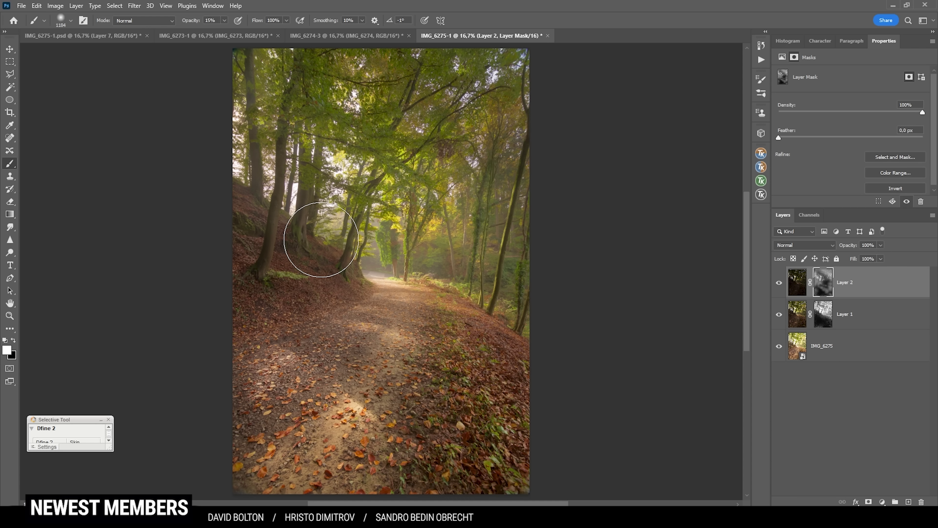
Create a new empty layer above Layer 2 and set its blend mode to Soft Light
left_click(909, 502)
left_click(794, 235)
left_click(804, 231)
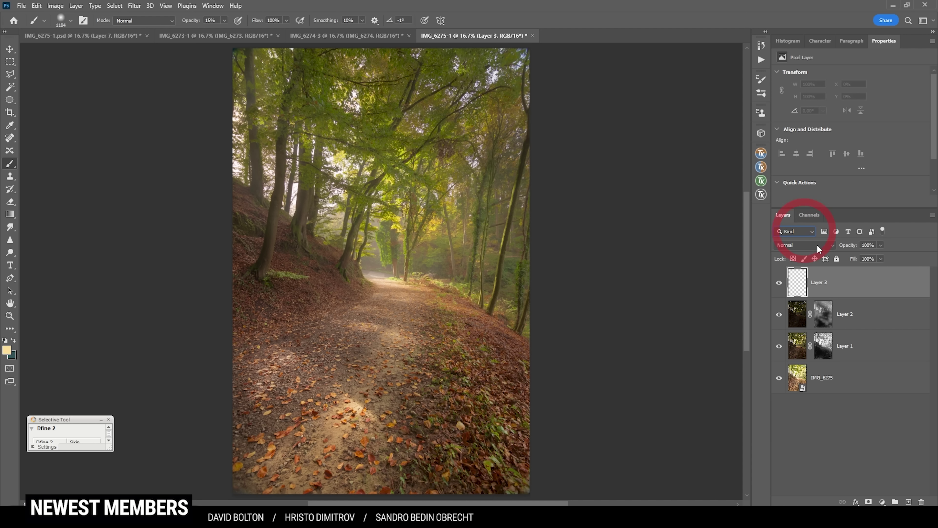
left_click(820, 244)
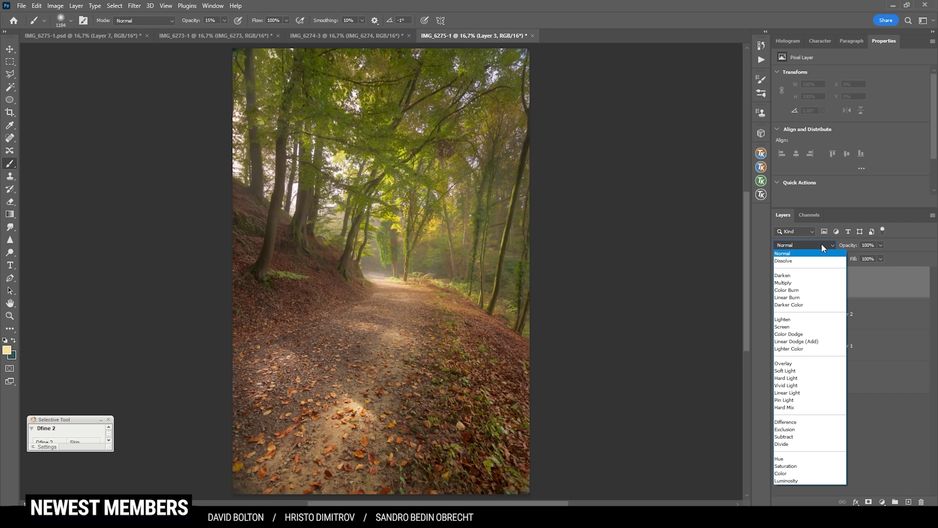
left_click(796, 371)
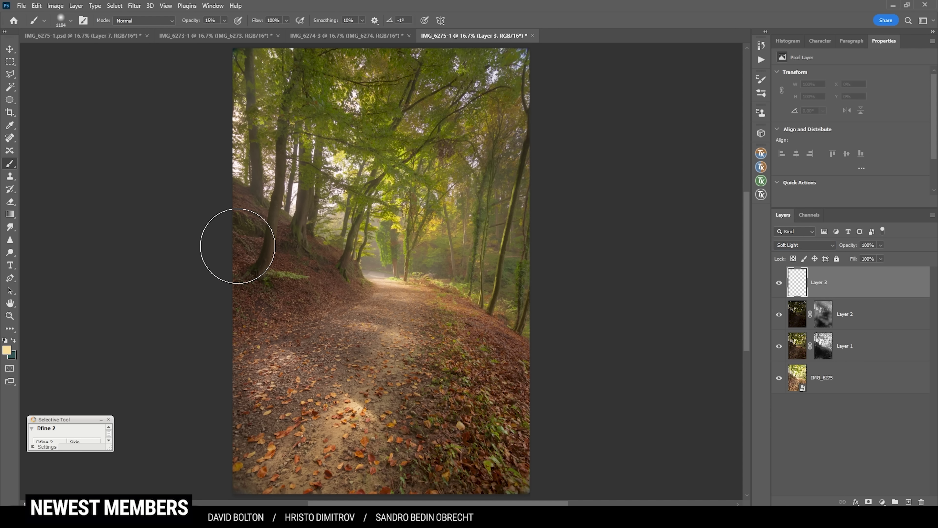
Change the foreground colour to a very pale warm off-white
left_click(10, 353)
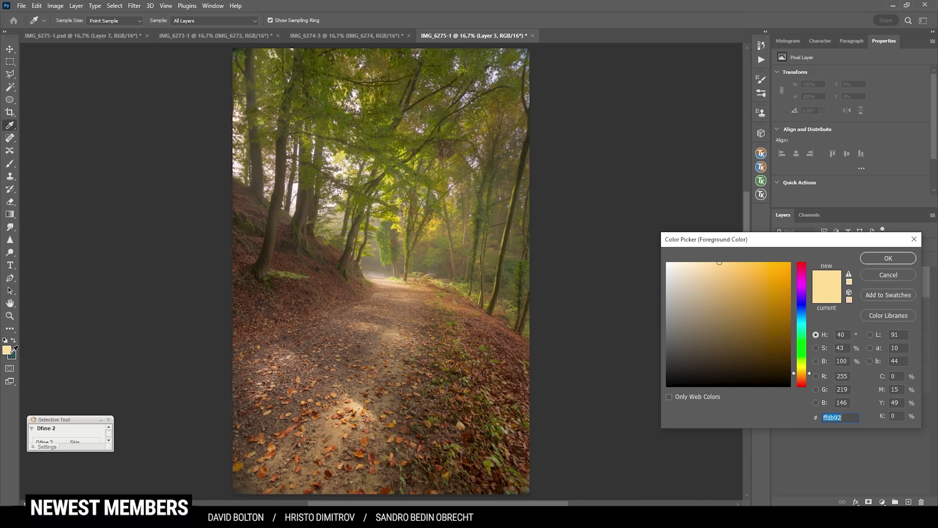
key("Escape")
left_click(7, 350)
left_click(695, 259)
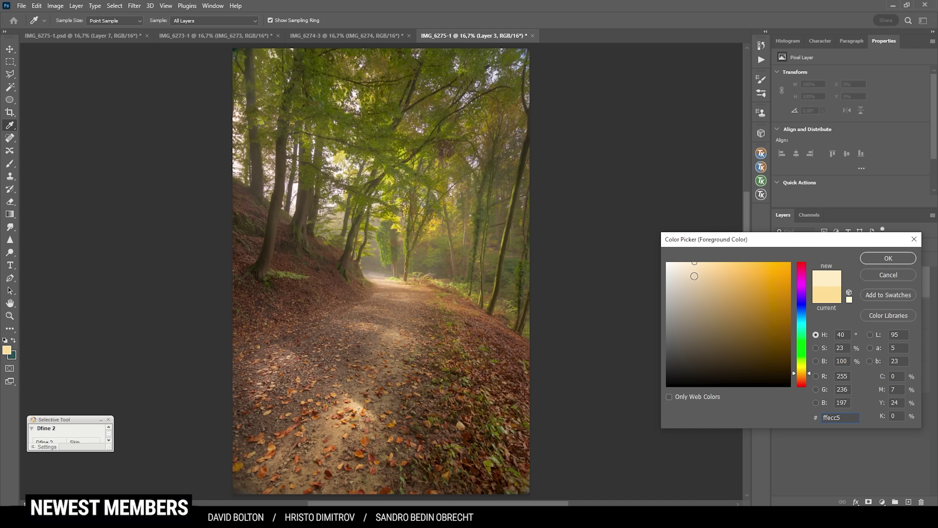
left_click_drag(693, 264, 682, 251)
left_click_drag(680, 260, 679, 260)
left_click(878, 261)
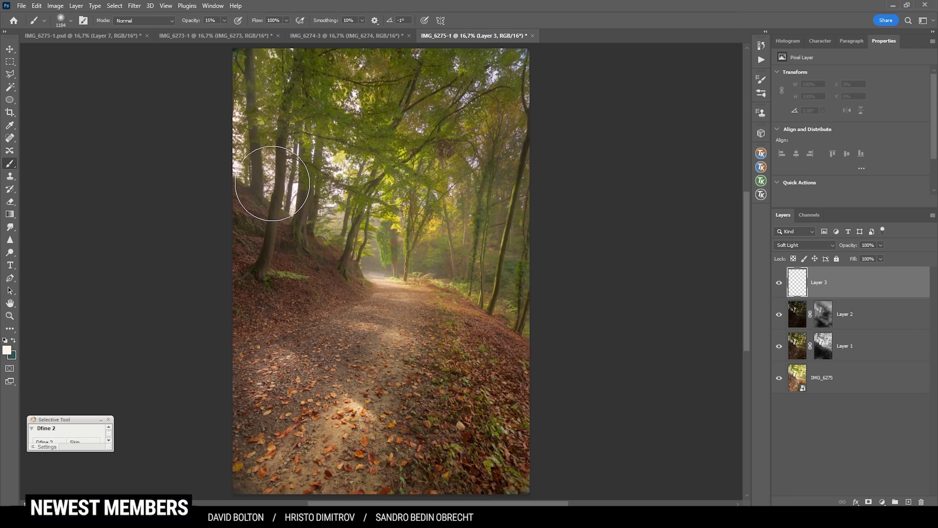
Paint the pale colour on Layer 3 at 15% opacity over the bright gaps between the trees and the sunlit foliage
left_click_drag(291, 216, 272, 202)
scroll(251, 144, "up", 7)
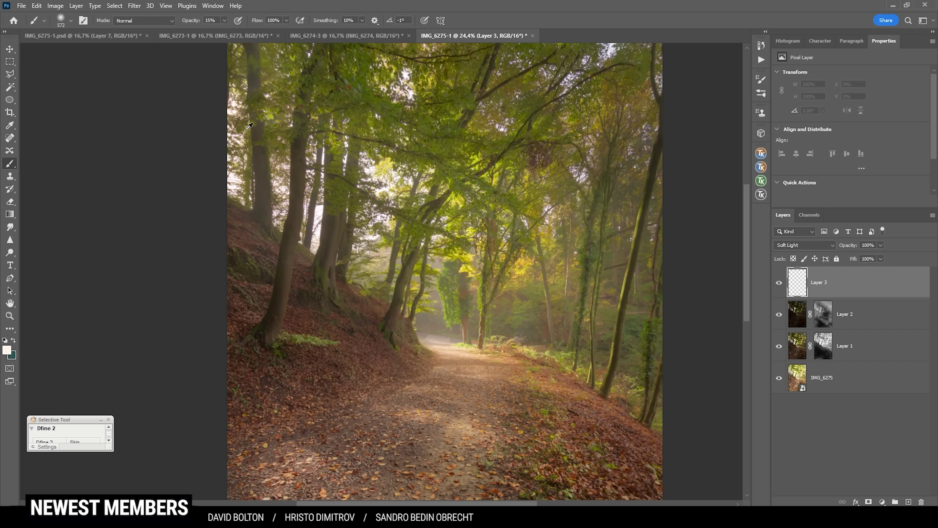
mouse_move(323, 271)
left_mouse_down()
mouse_move(285, 269)
mouse_move(327, 256)
mouse_move(333, 225)
left_mouse_up()
left_click(320, 273)
left_click_drag(408, 207, 429, 179)
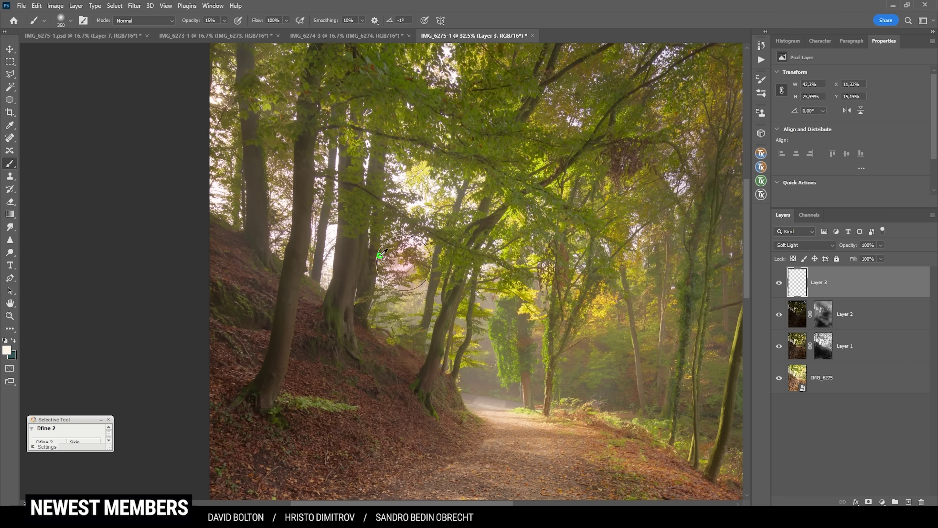
scroll(332, 249, "down", 4)
left_click(301, 237)
left_click_drag(406, 130, 466, 315)
scroll(440, 358, "down", 1)
left_click(530, 158)
left_click_drag(530, 163, 483, 178)
left_click_drag(386, 257, 405, 256)
scroll(432, 256, "down", 1)
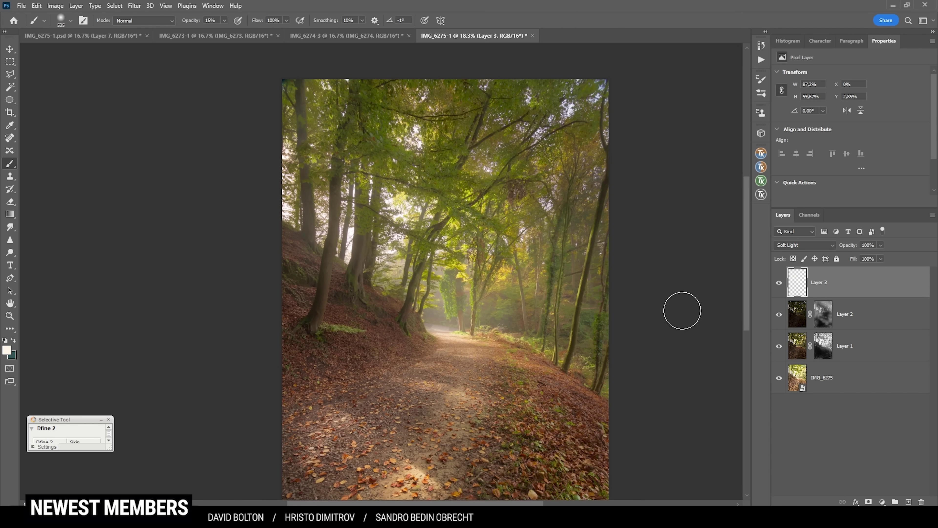
Compare the image with the Soft Light glow layer off and on
left_click(781, 285)
left_click(781, 286)
left_click(781, 286)
left_click(781, 287)
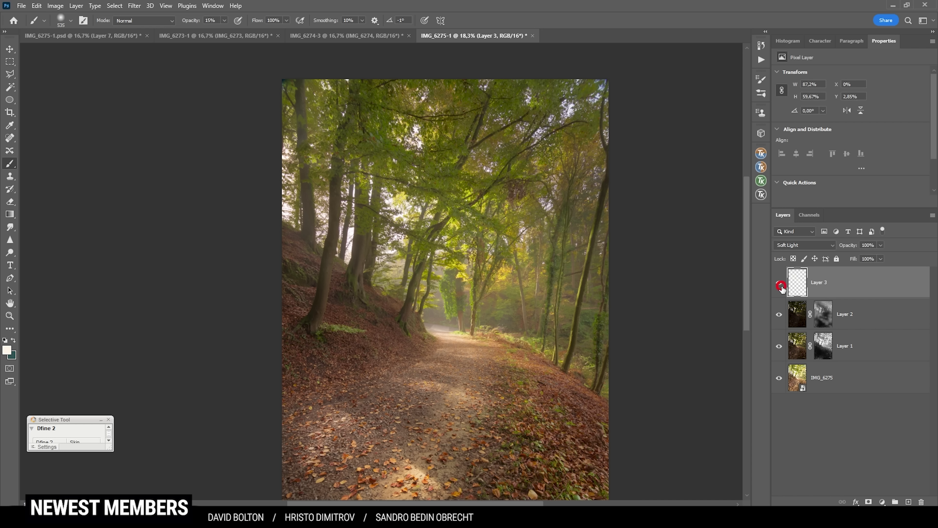
scroll(550, 297, "right", 2)
scroll(442, 292, "down", 2)
scroll(436, 286, "up", 1)
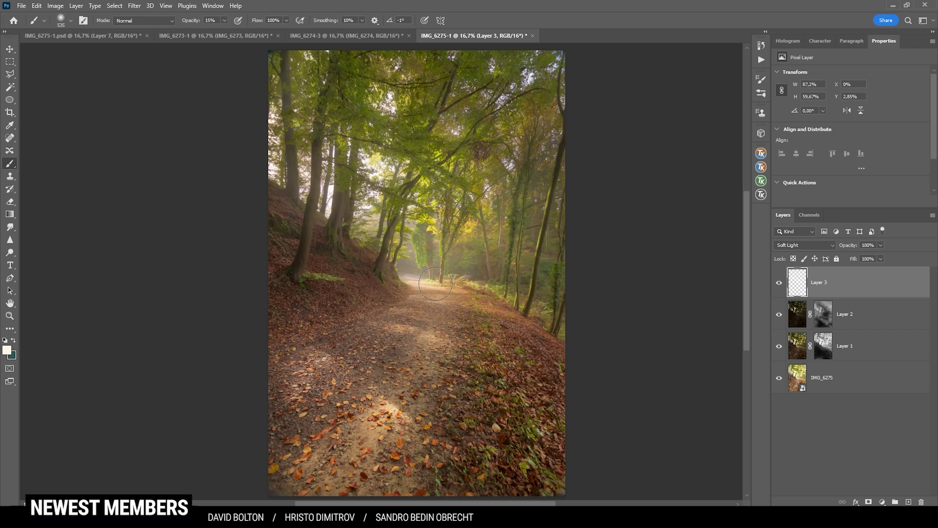
scroll(443, 287, "down", 1)
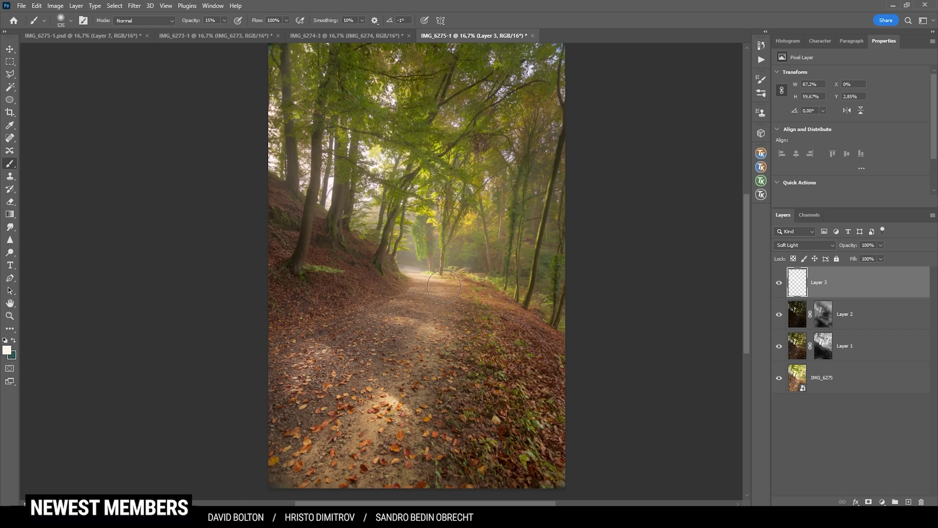
key("ctrl")
key("ctrl")
Create another new empty layer on top and set its blend mode to Overlay
left_click(909, 501)
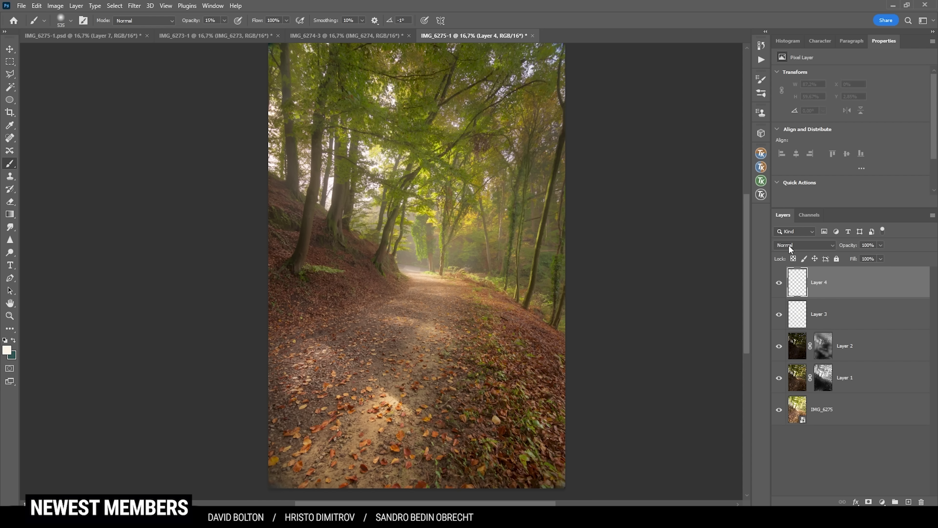
left_click(795, 244)
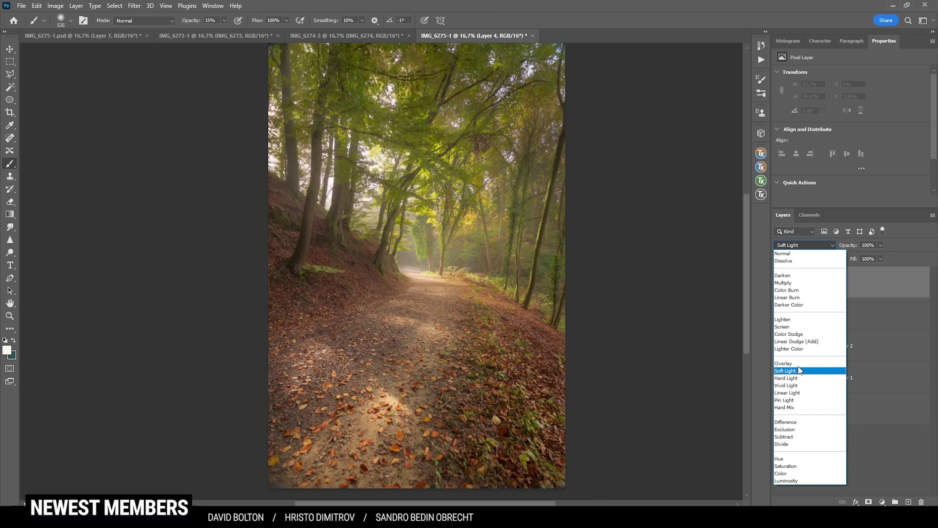
left_click(798, 365)
left_click(798, 280)
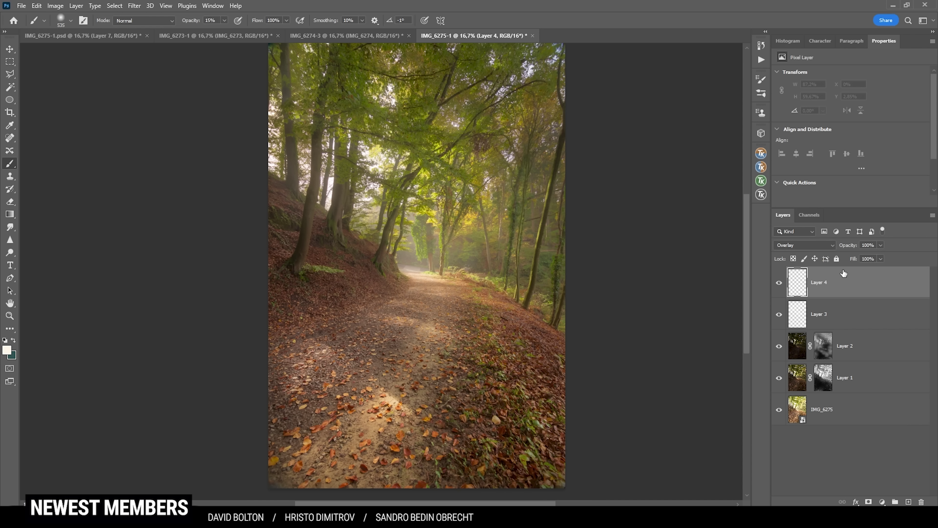
Apply a Midtones-1 luminosity mask to Layer 4 using TK RapidMask2 in Layer Mask mode
left_click(761, 181)
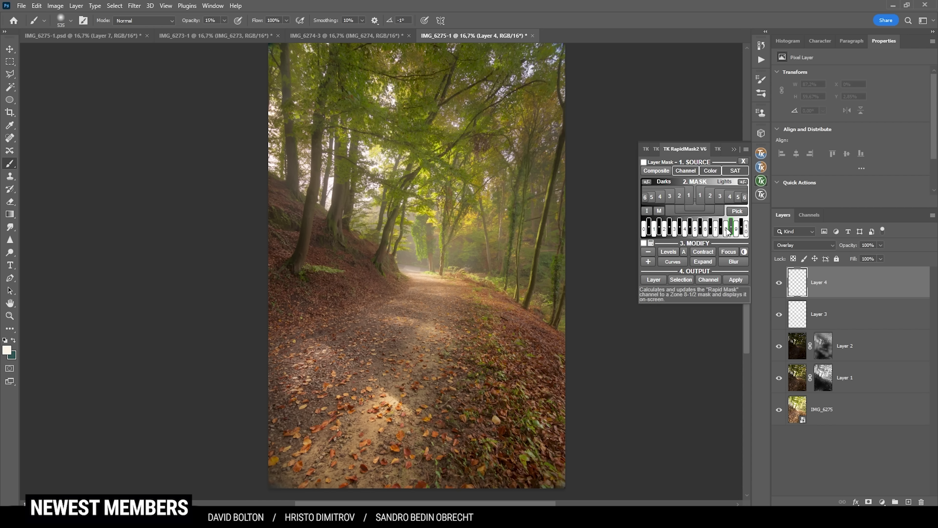
left_click(761, 181)
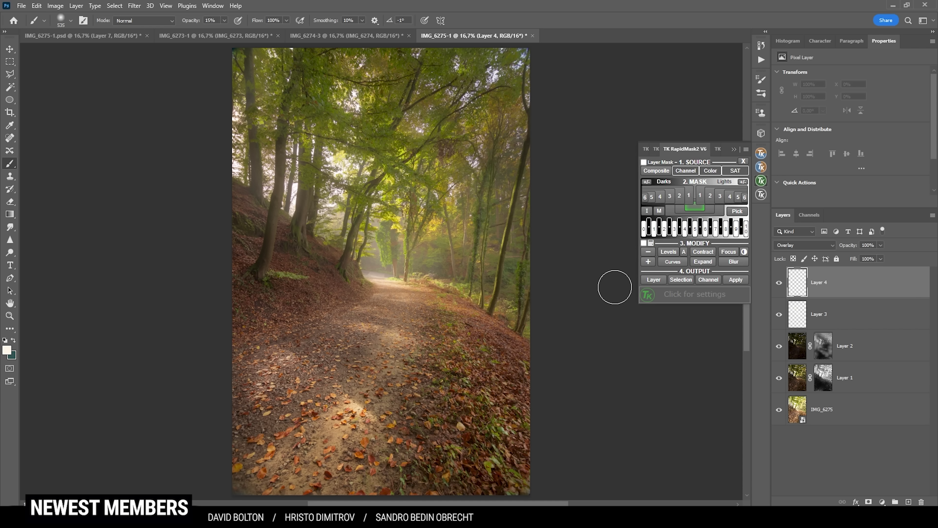
left_click(644, 162)
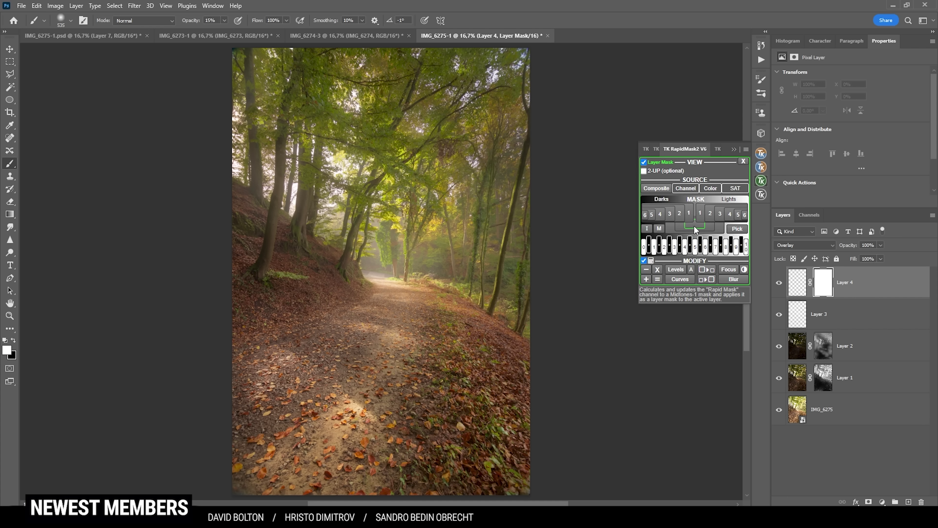
left_click(694, 225)
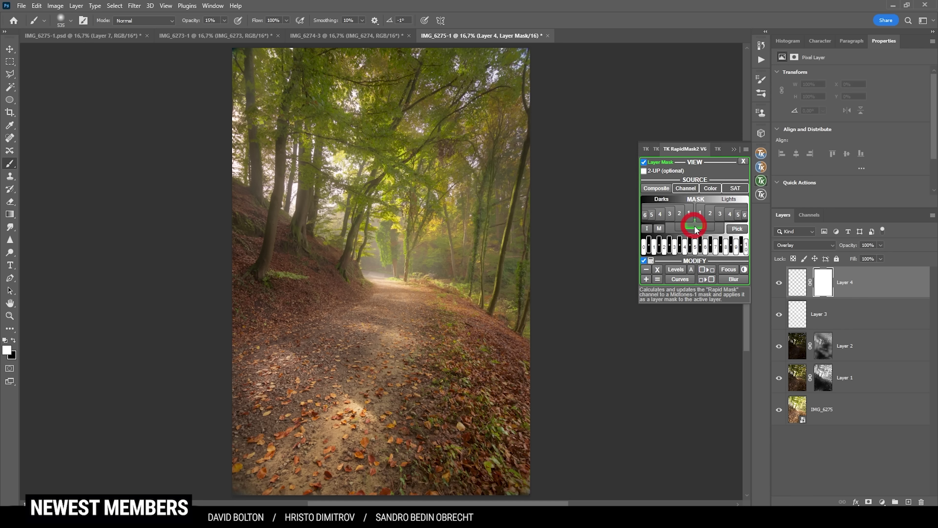
left_click(823, 288)
Target Layer 4's pixels instead of its mask and set the foreground colour to black
left_click(797, 284)
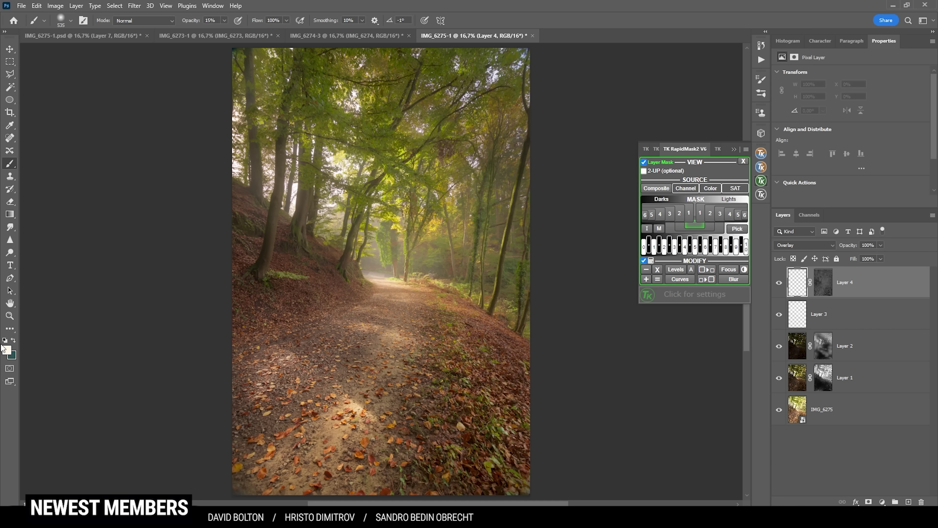
left_click(5, 350)
left_click_drag(695, 350, 631, 435)
left_click(904, 258)
Burn the path and the leaf-covered ground along its right edge on Layer 4 with soft black brush strokes at 15% opacity
left_click_drag(318, 346, 322, 357)
left_click(297, 327)
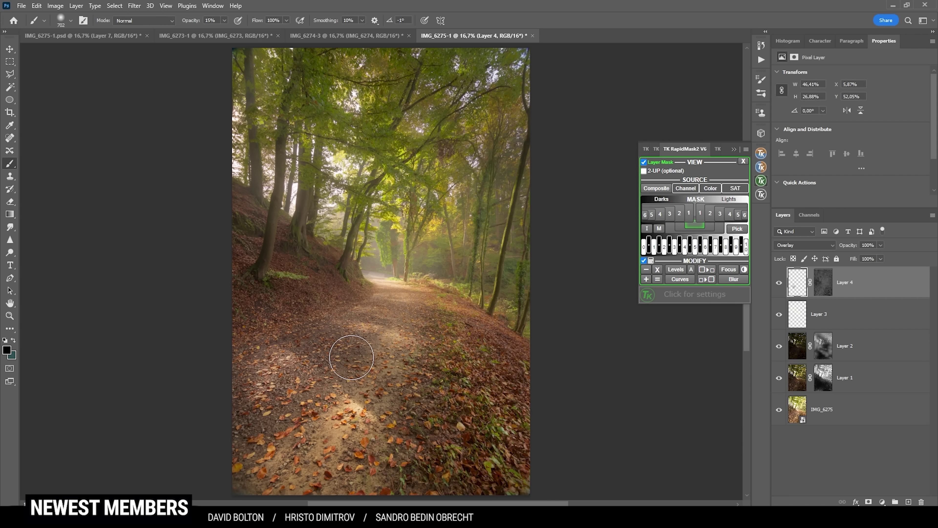
left_click(399, 372)
left_click(396, 408)
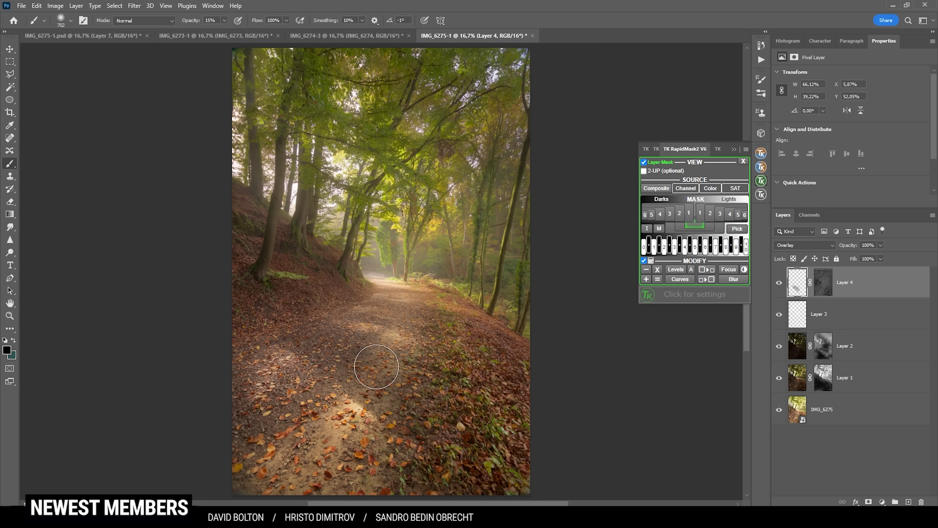
left_click(428, 369)
left_click_drag(397, 333, 436, 329)
left_click(408, 318)
left_click(336, 389)
left_click(254, 429)
left_click(481, 356)
left_click(515, 371)
left_click(522, 419)
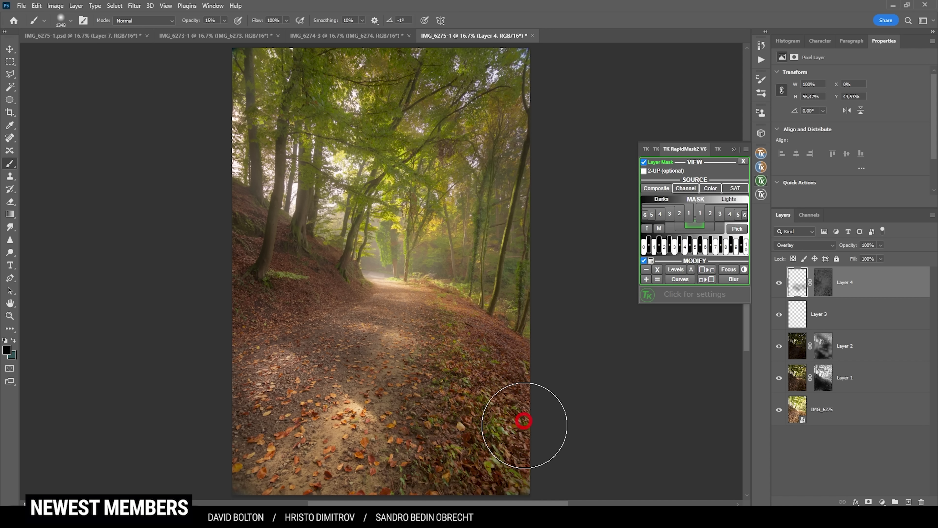
Darken the left embankment and the tree bases beside the path on Layer 4 with black at 15% opacity
left_click(264, 299)
left_click_drag(265, 299, 241, 299)
left_click(232, 278)
left_click(233, 228)
left_click(231, 204)
left_click(292, 249)
left_click(348, 280)
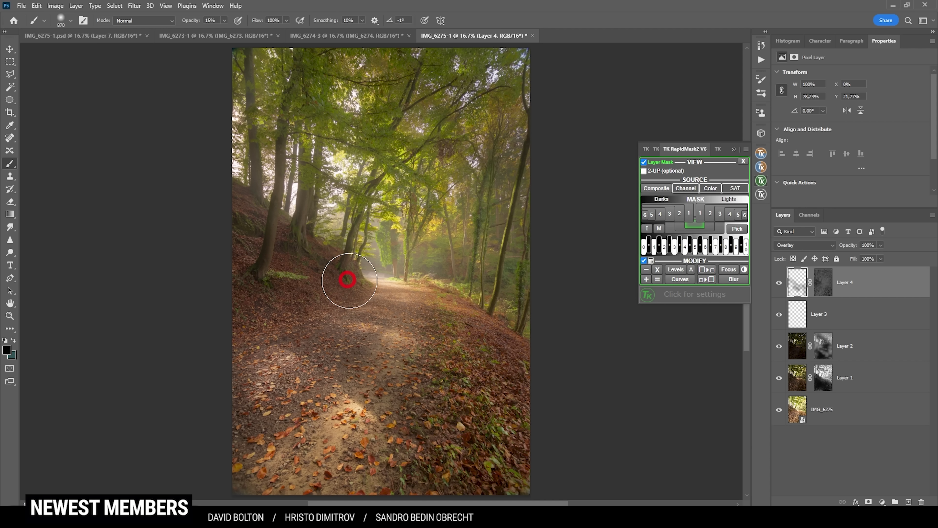
Compare the image with the Layer 4 burn effect off and on
left_click(780, 285)
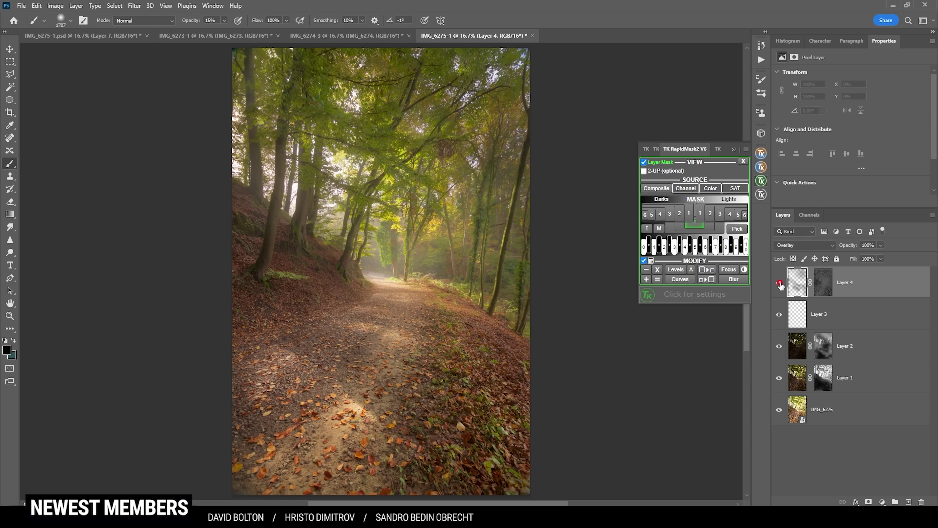
left_click(780, 285)
left_click(780, 285)
left_click(781, 286)
left_click(780, 285)
left_click(781, 286)
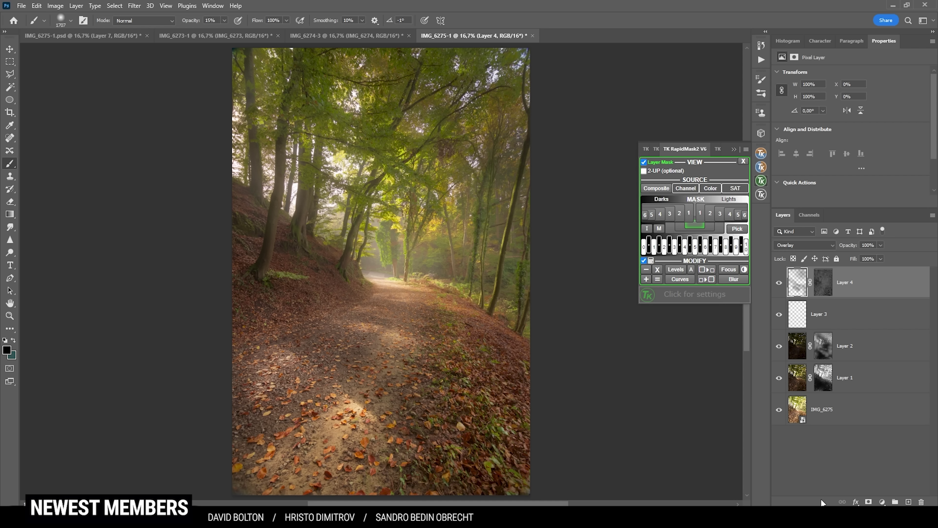
Create a new empty layer above Layer 4 and set its blend mode to Overlay
left_click(908, 501)
left_click(793, 245)
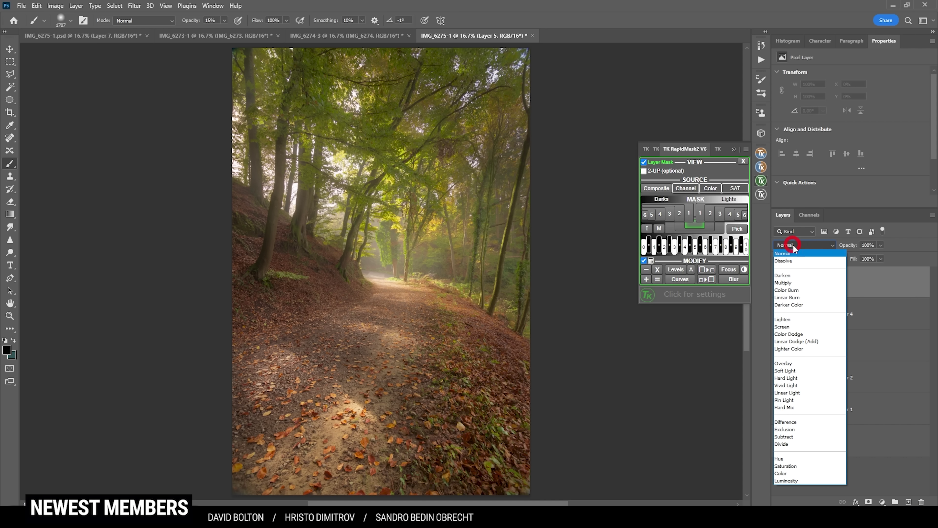
left_click(801, 363)
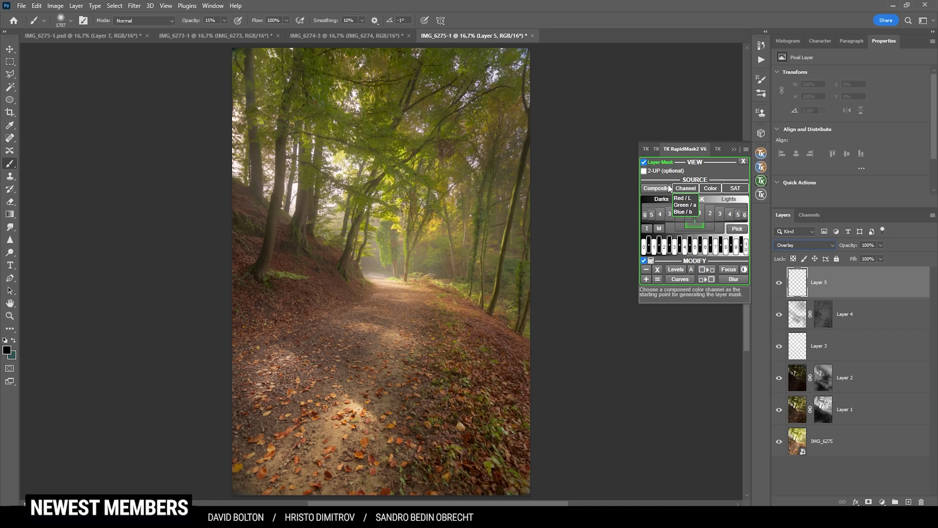
Preview the Darks-1 to Darks-3 luminosity masks, and apply Darks-3 as Layer 5's mask in Layer Mask mode
left_click(643, 163)
left_click(689, 196)
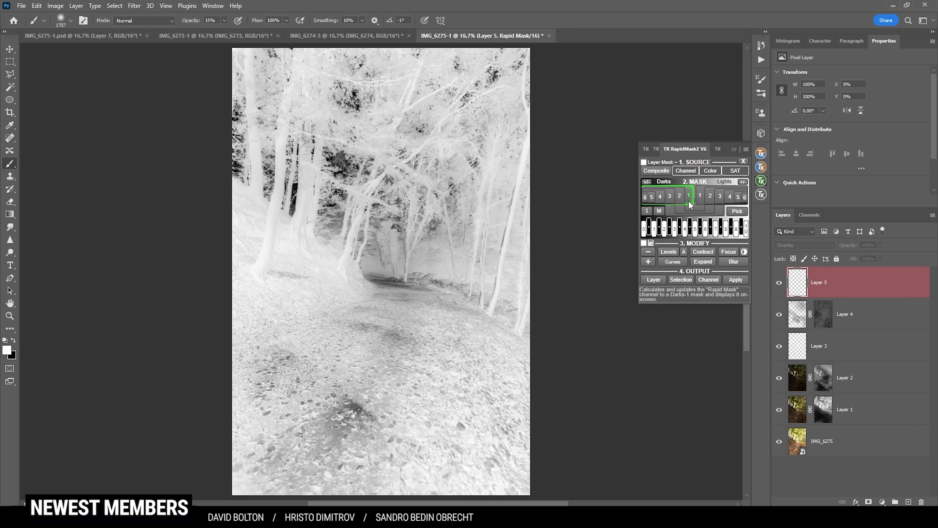
left_click(680, 196)
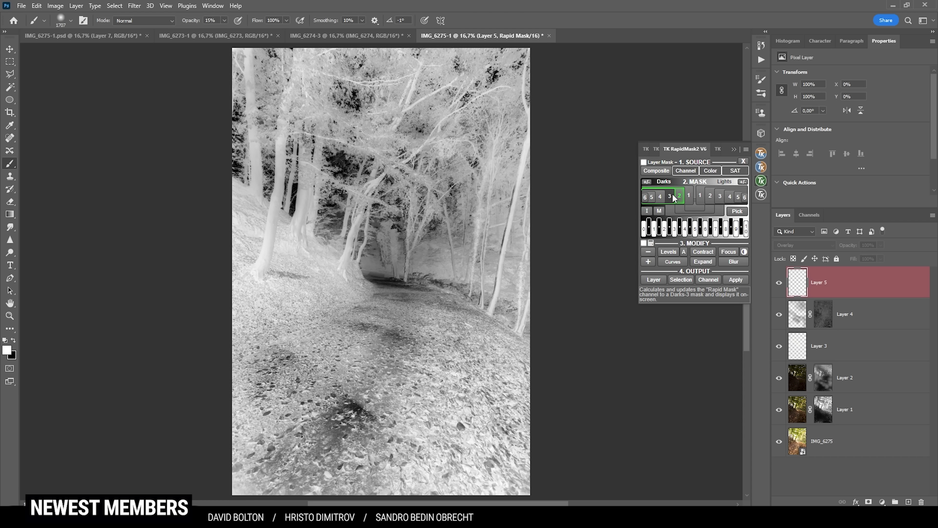
left_click(670, 197)
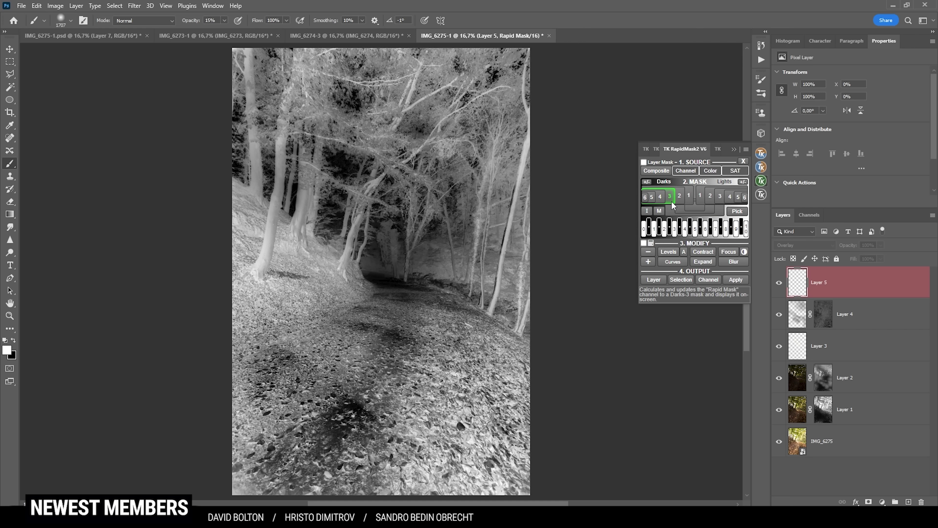
left_click(643, 161)
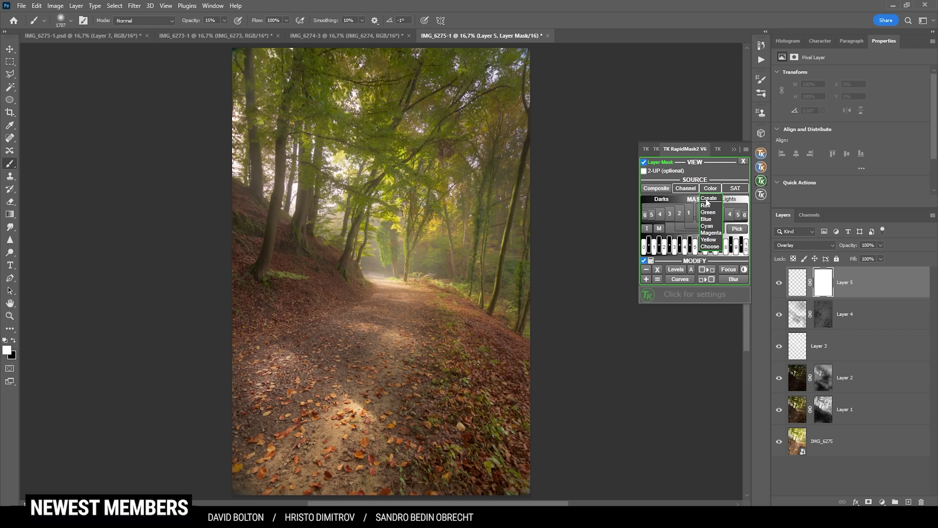
left_click(669, 215)
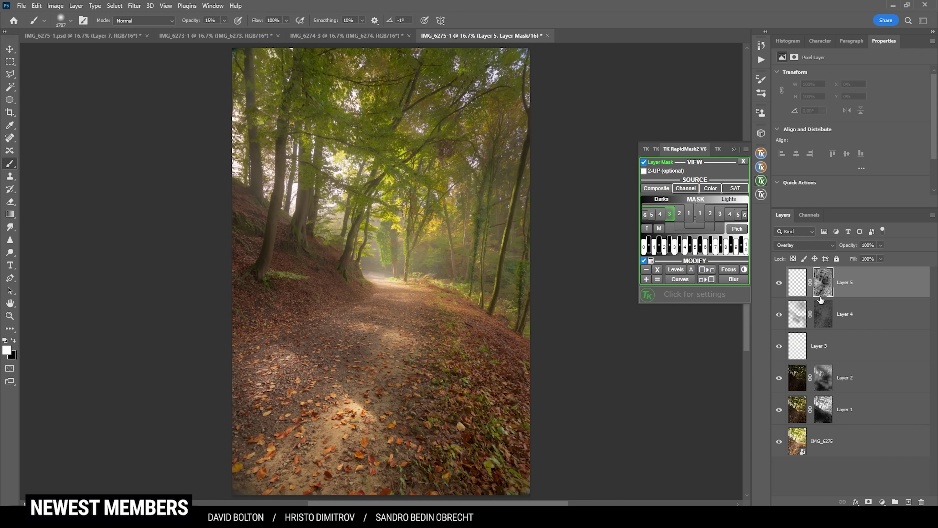
Burn the path, left embankment and right-hand trees on Layer 5's pixels with soft black brush strokes at 15% opacity
left_click(793, 288)
mouse_move(330, 352)
left_mouse_down()
mouse_move(309, 336)
mouse_move(445, 372)
left_mouse_up()
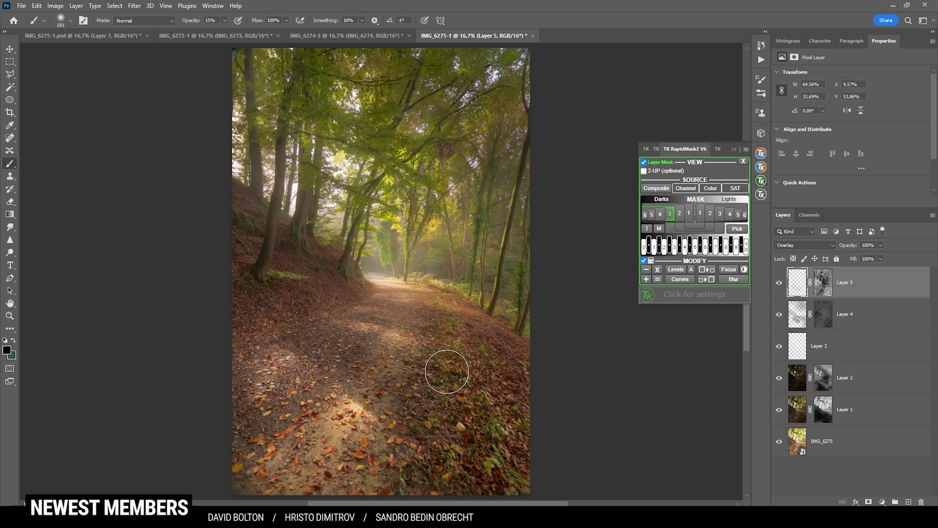
mouse_move(473, 424)
left_mouse_down()
mouse_move(433, 382)
mouse_move(271, 386)
mouse_move(266, 419)
mouse_move(230, 455)
left_mouse_up()
left_click_drag(242, 310, 250, 313)
left_click_drag(228, 308, 307, 285)
left_click_drag(309, 281, 228, 213)
left_click_drag(227, 212, 230, 211)
mouse_move(358, 286)
left_mouse_down()
mouse_move(278, 308)
mouse_move(489, 176)
left_mouse_up()
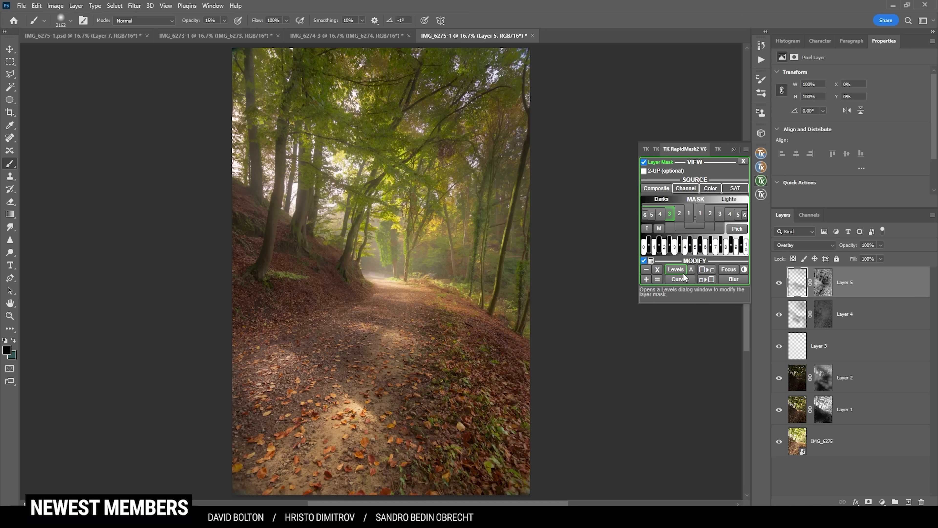
Collapse the TK panel and review the edit by hiding Layers 1 to 5 and turning them back on from the bottom up
left_click(761, 181)
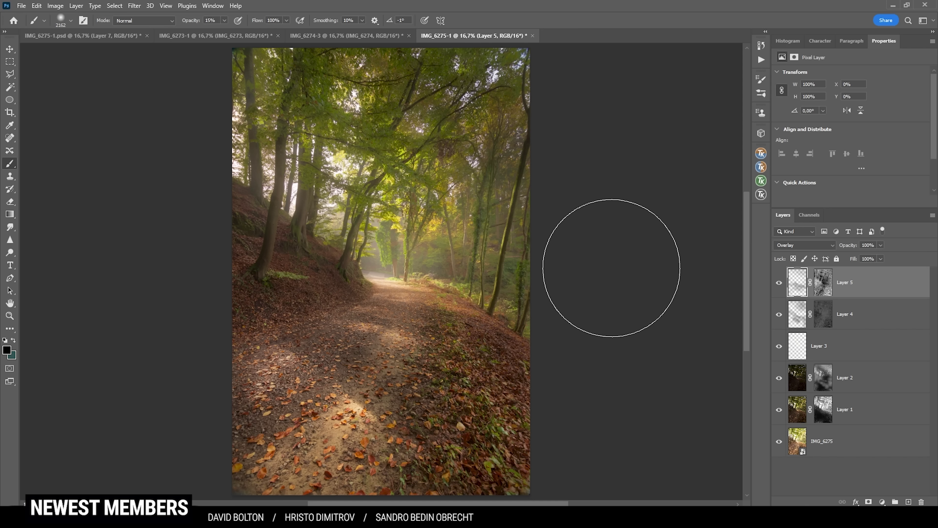
left_click_drag(778, 283, 771, 408)
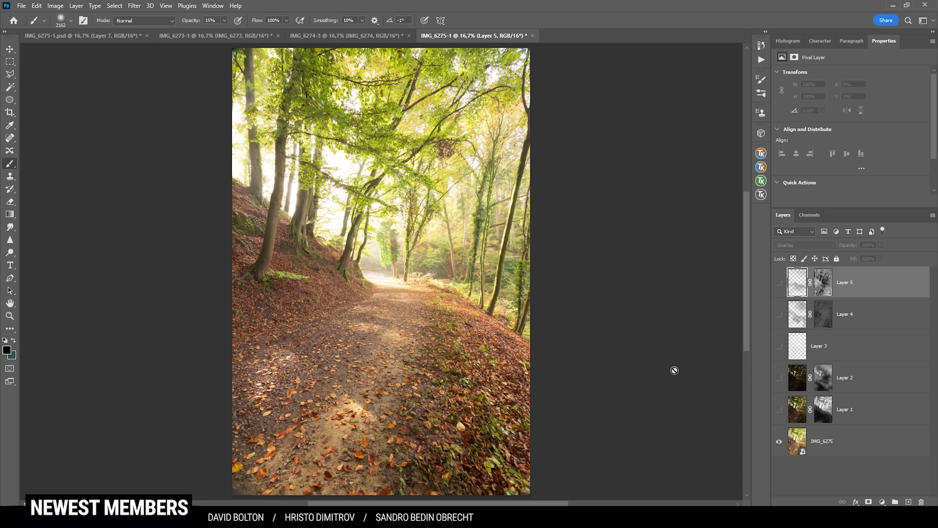
left_click_drag(779, 413, 779, 377)
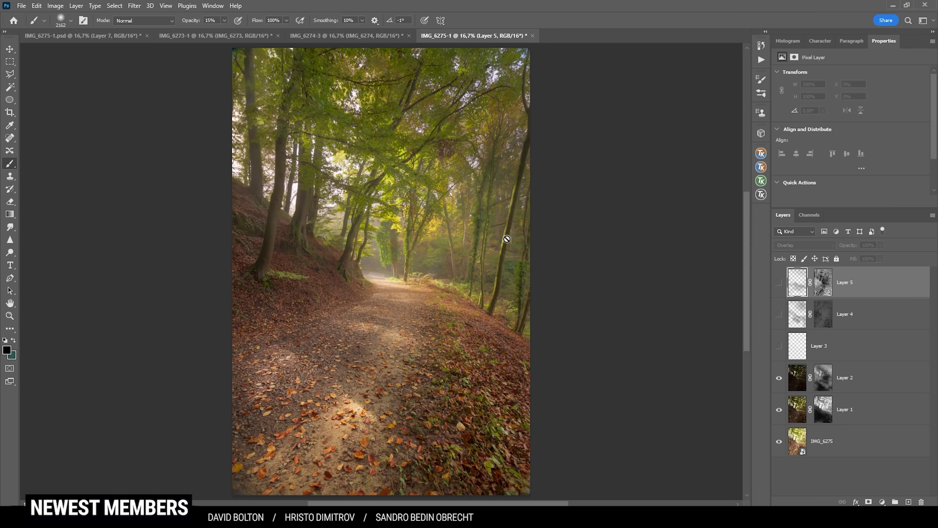
left_click(779, 347)
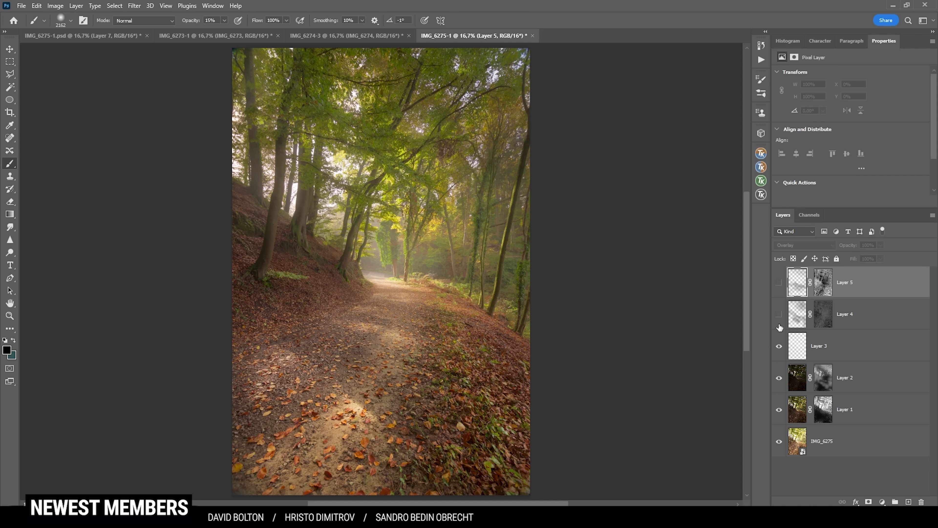
left_click(778, 314)
left_click(778, 283)
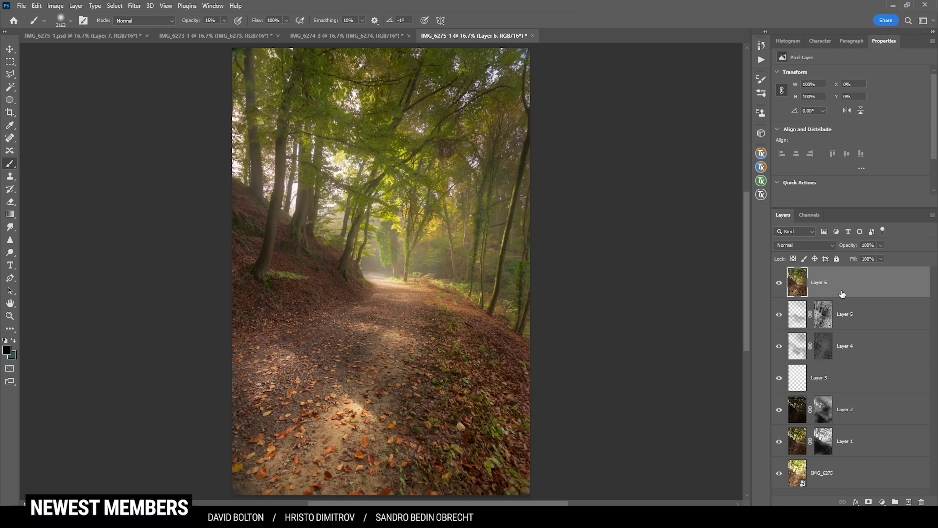
Open the merged Layer 6 in the Nik Collection's Color Efex Pro 4
left_click(820, 280)
left_click(134, 6)
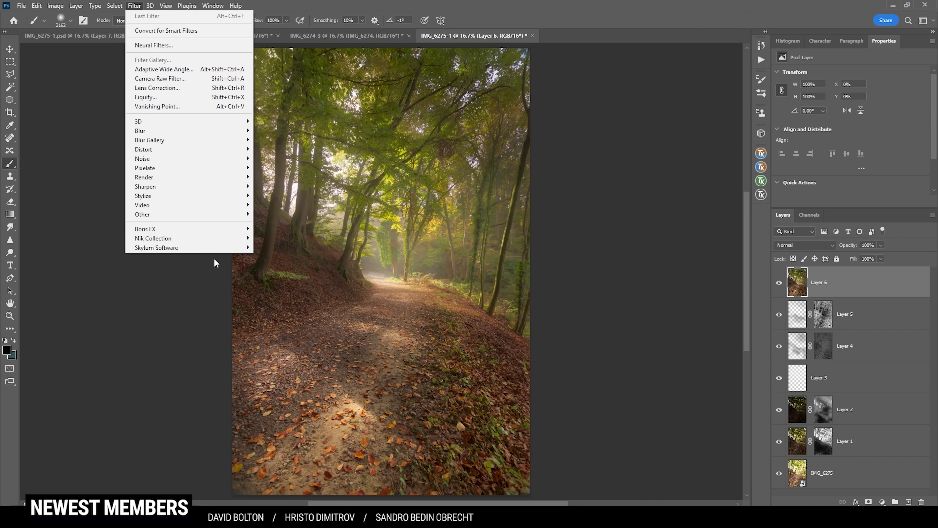
mouse_move(218, 242)
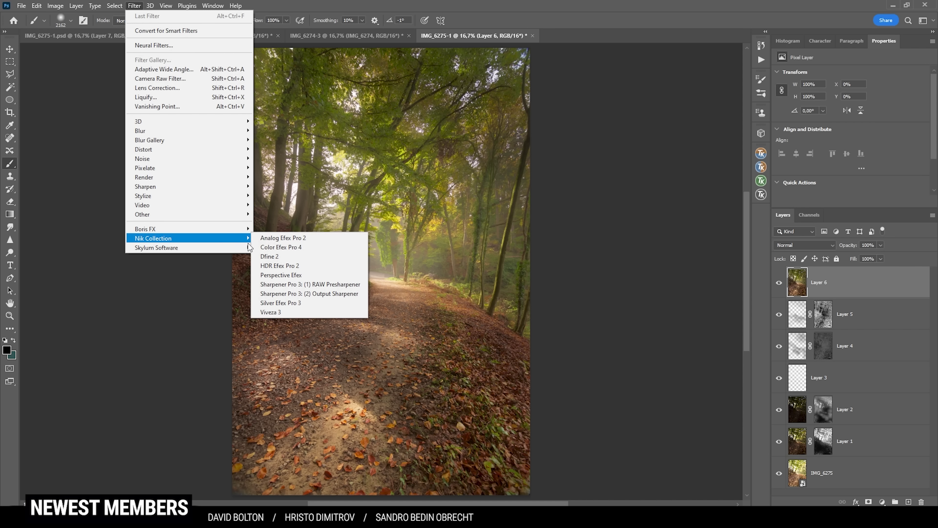
left_click(262, 247)
Apply the Polarisation filter with Rotate at 94° and Strength at 74%, and maximise the filter window
left_click_drag(141, 269, 134, 389)
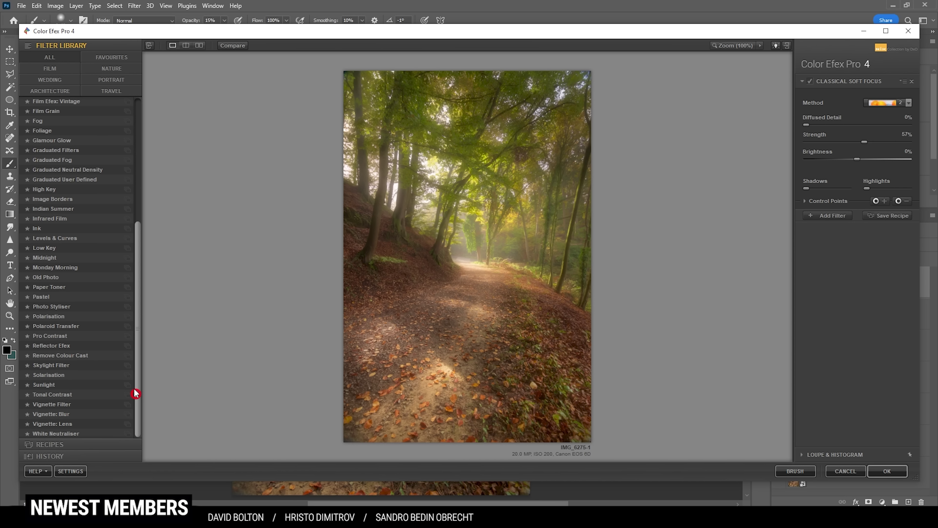
left_click(59, 316)
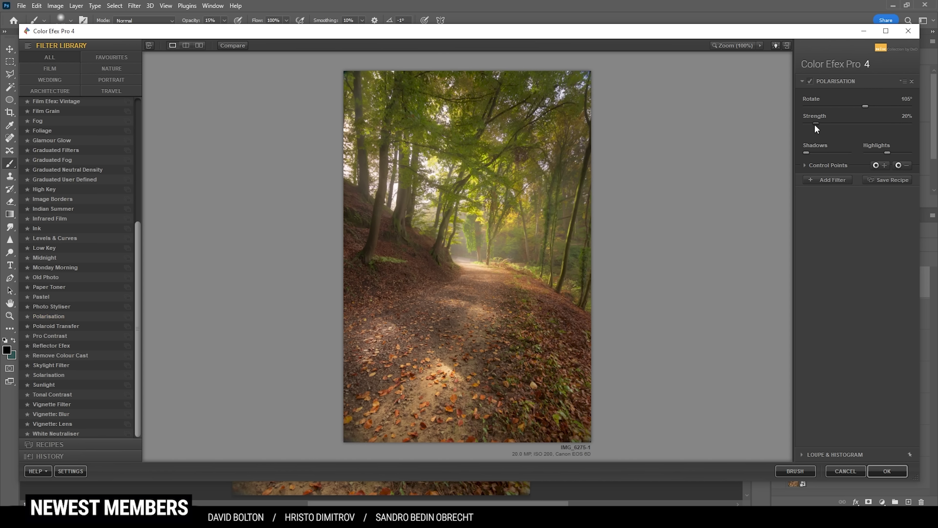
left_click_drag(833, 124, 886, 104)
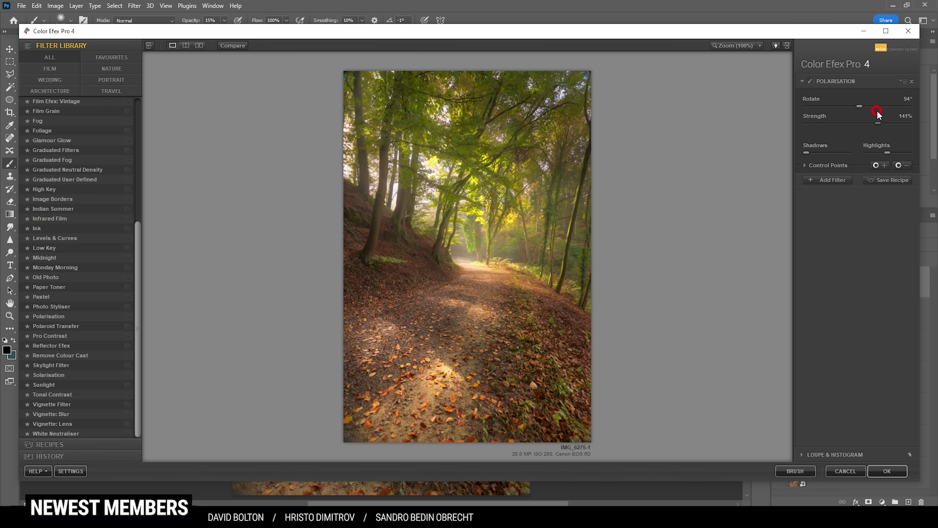
left_click(886, 30)
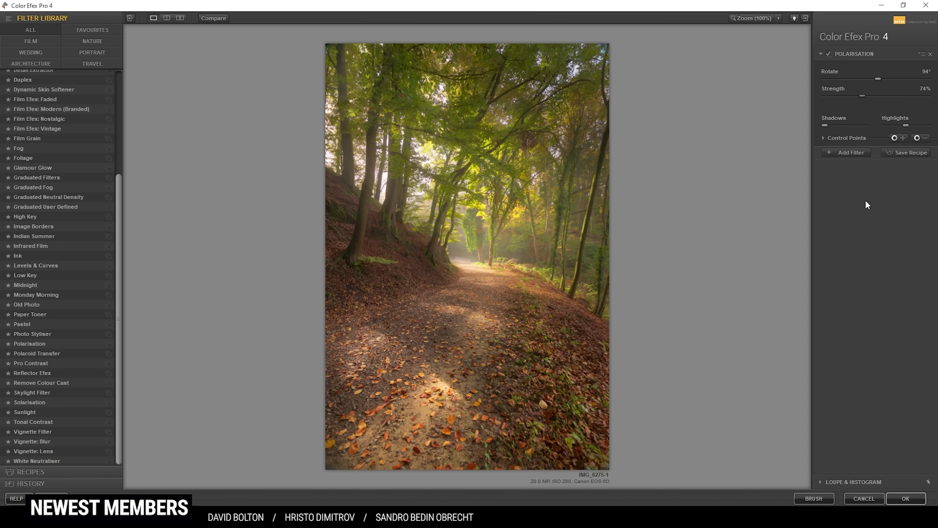
Add a Pro Contrast filter with Correct Colour Cast at 11% and Dynamic Contrast at 12%
left_click(849, 152)
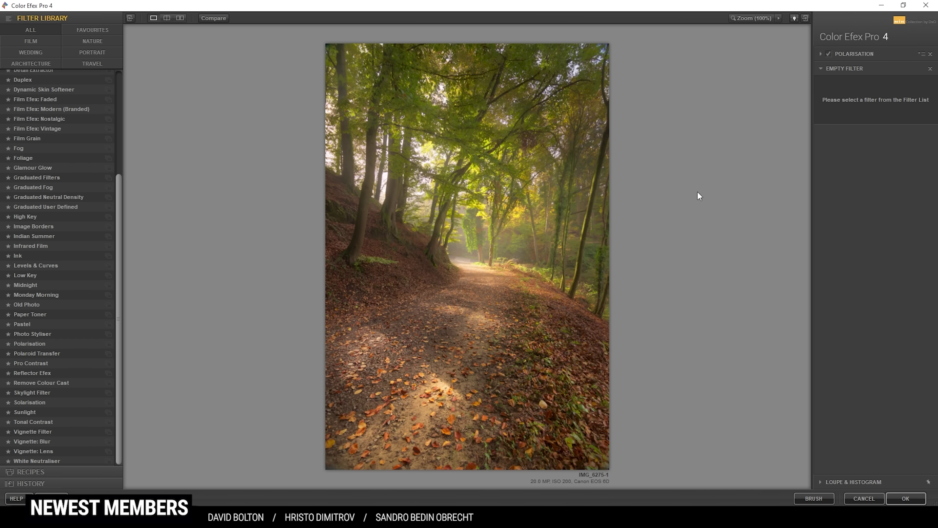
left_click(119, 247)
left_click(45, 364)
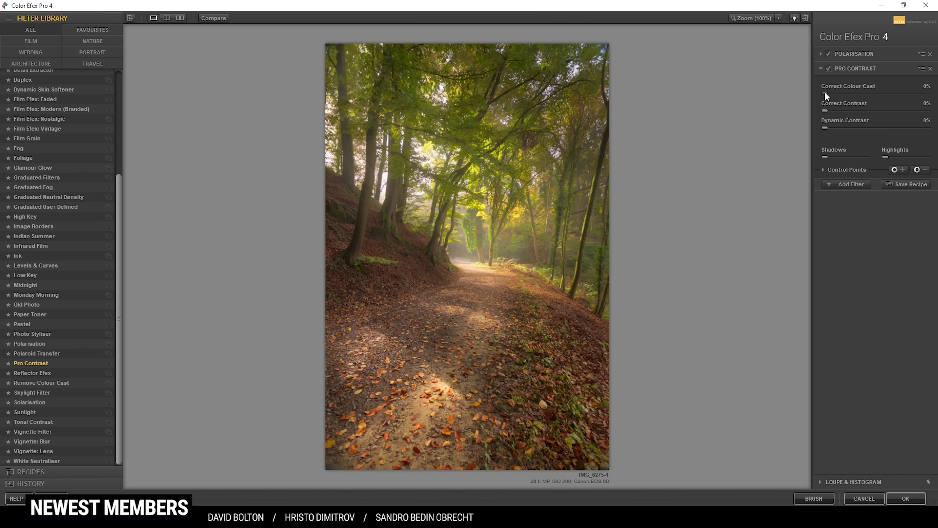
left_click_drag(825, 94, 828, 94)
left_click_drag(835, 94, 839, 94)
left_click_drag(824, 128, 841, 128)
left_click(827, 69)
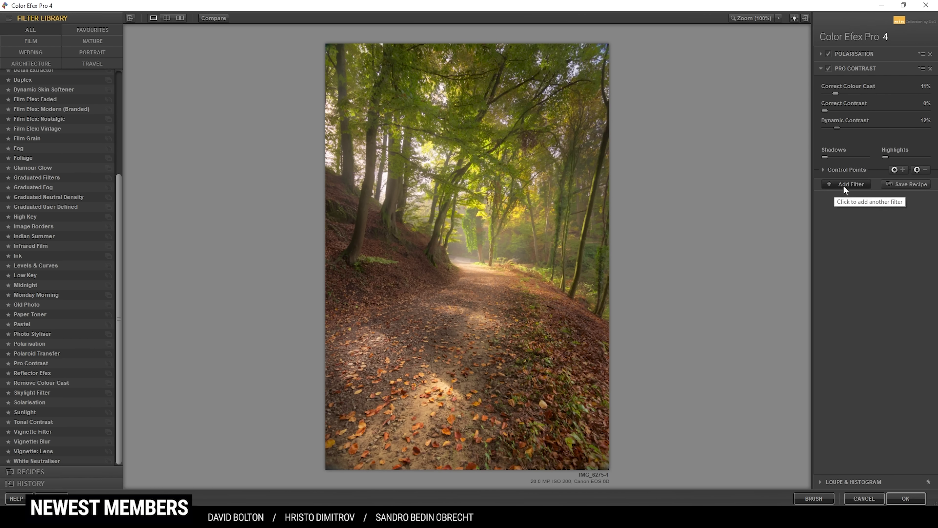
Add a Brilliance/Warmth filter with Saturation at 6% and a slightly raised Warmth
left_click(844, 184)
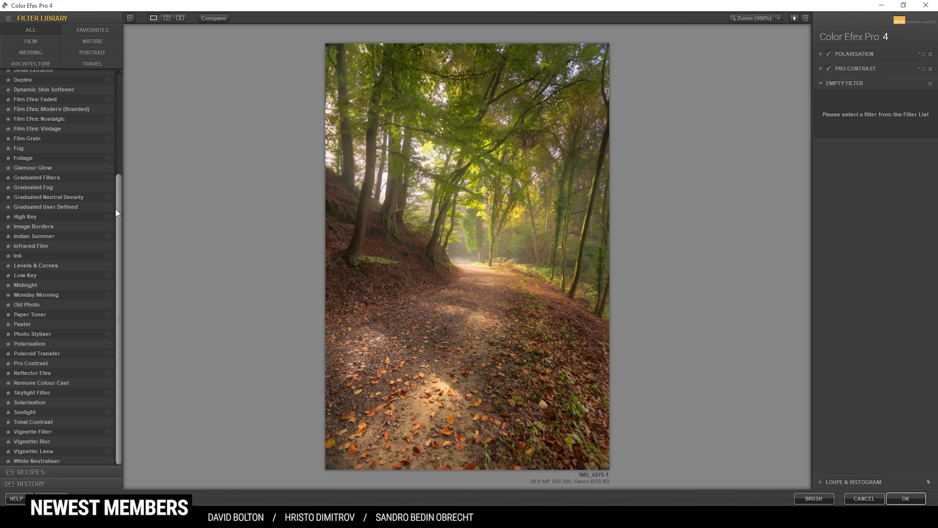
left_click_drag(120, 213, 134, 92)
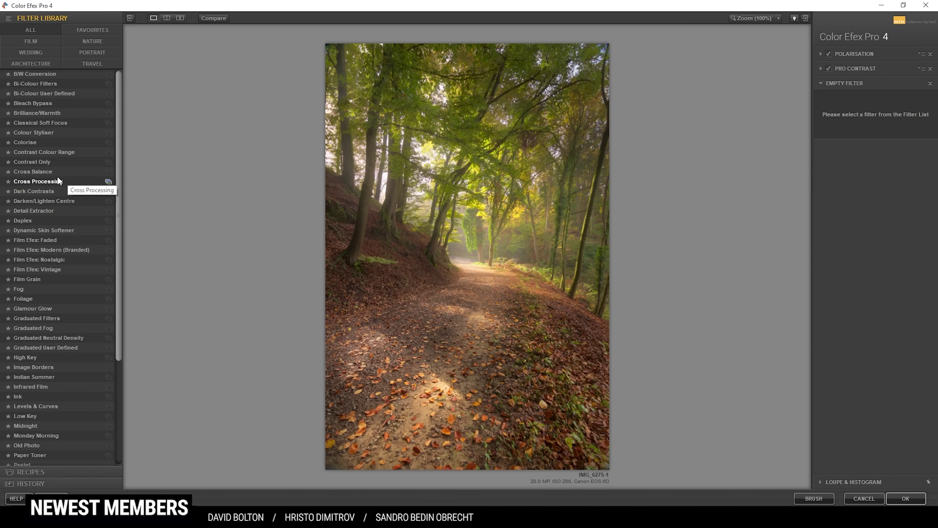
left_click(40, 113)
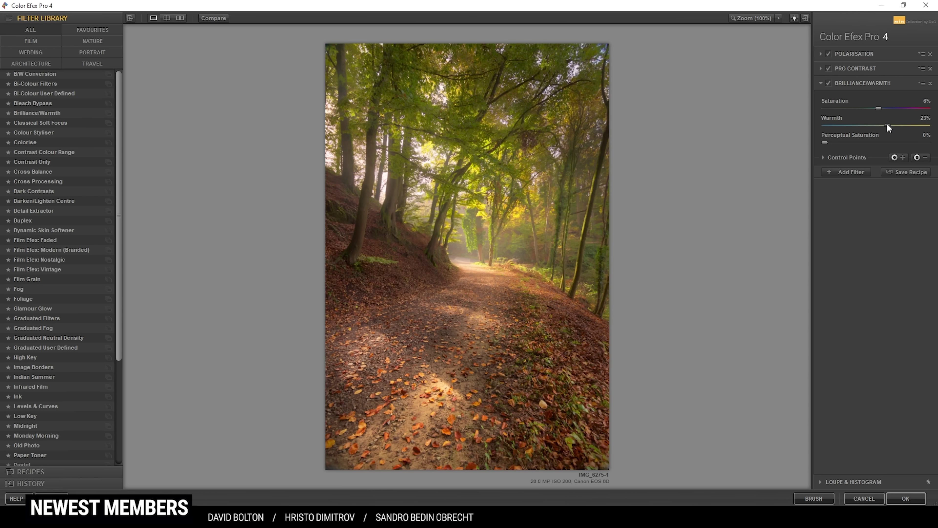
left_click_drag(877, 122, 880, 123)
Add a Classical Soft Focus filter using Soft Focus method 3, Strength 12% and Brightness -16%, and apply the whole filter stack
left_click(856, 172)
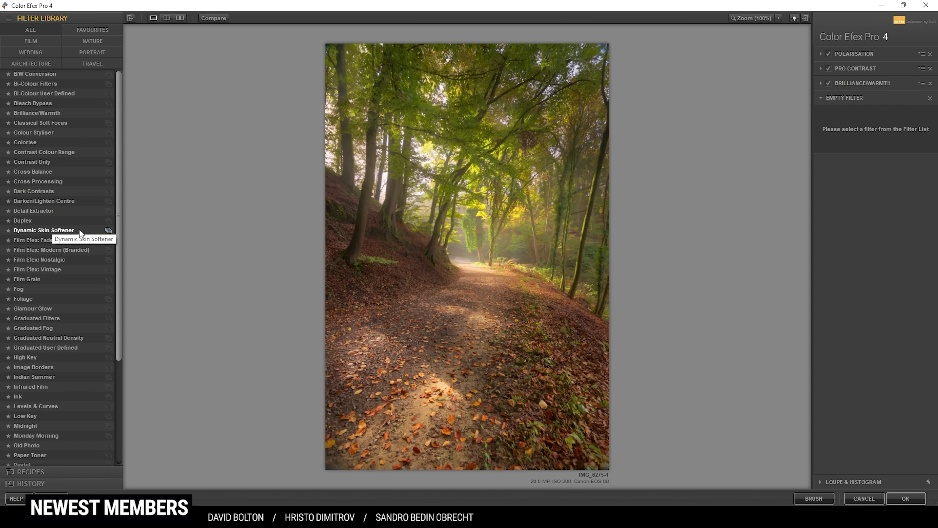
left_click(56, 309)
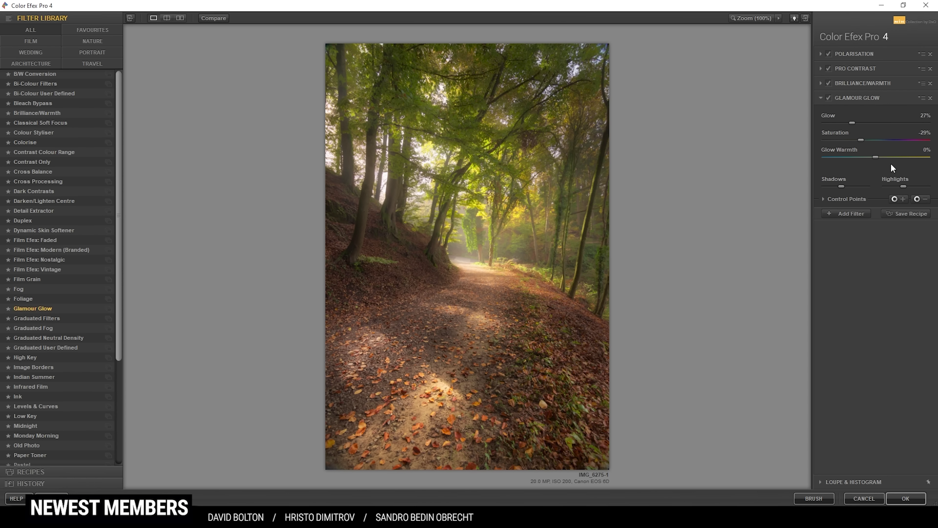
left_click(58, 125)
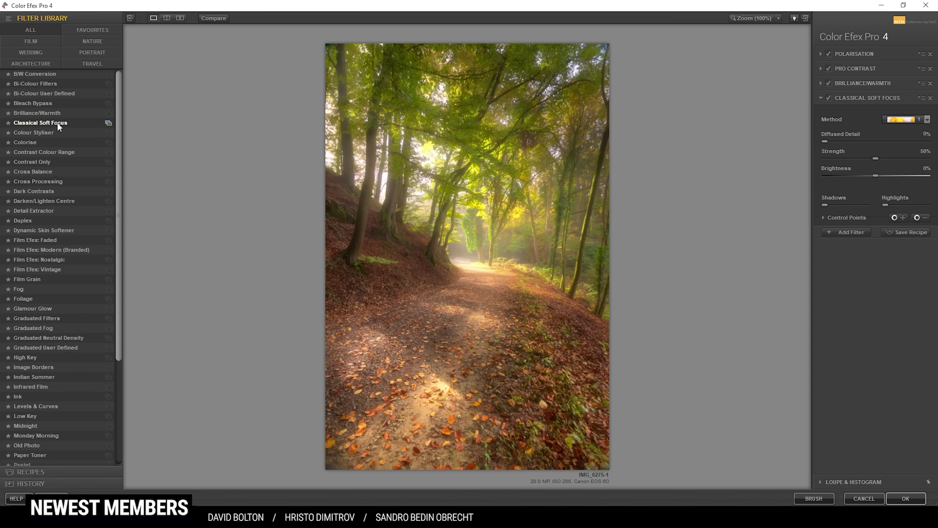
left_click(906, 121)
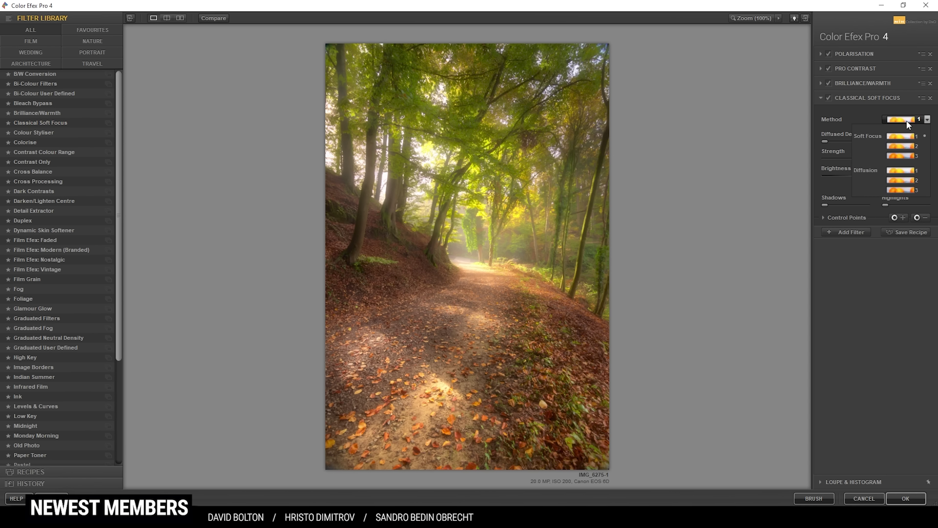
left_click(902, 155)
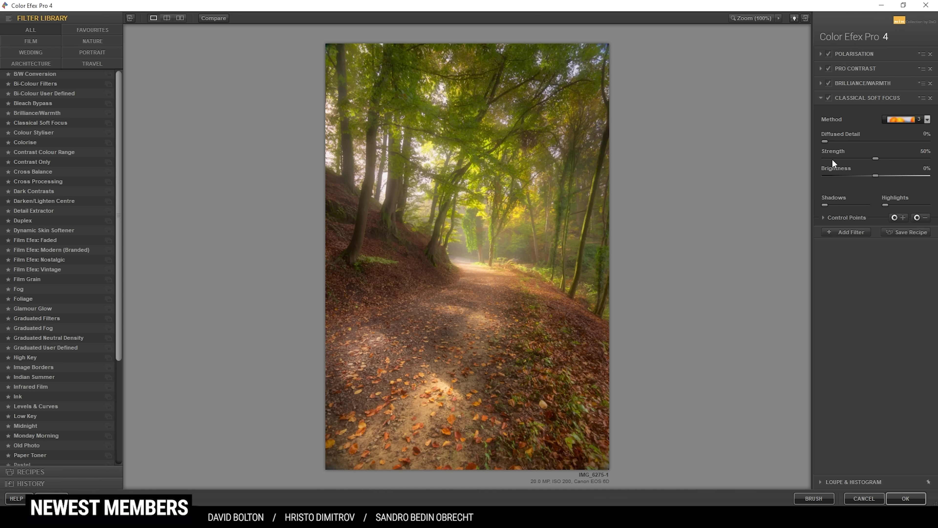
left_click_drag(875, 158, 838, 159)
left_click_drag(877, 176, 870, 174)
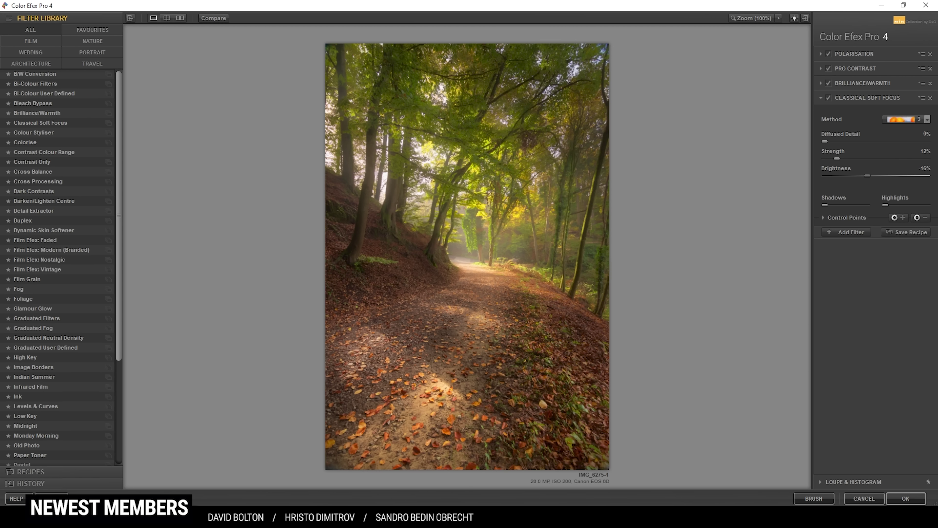
left_click(905, 498)
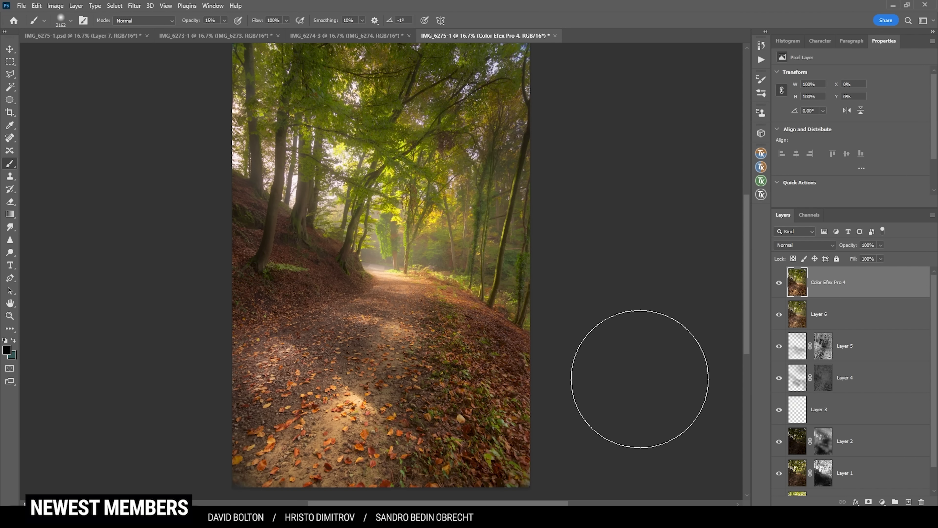